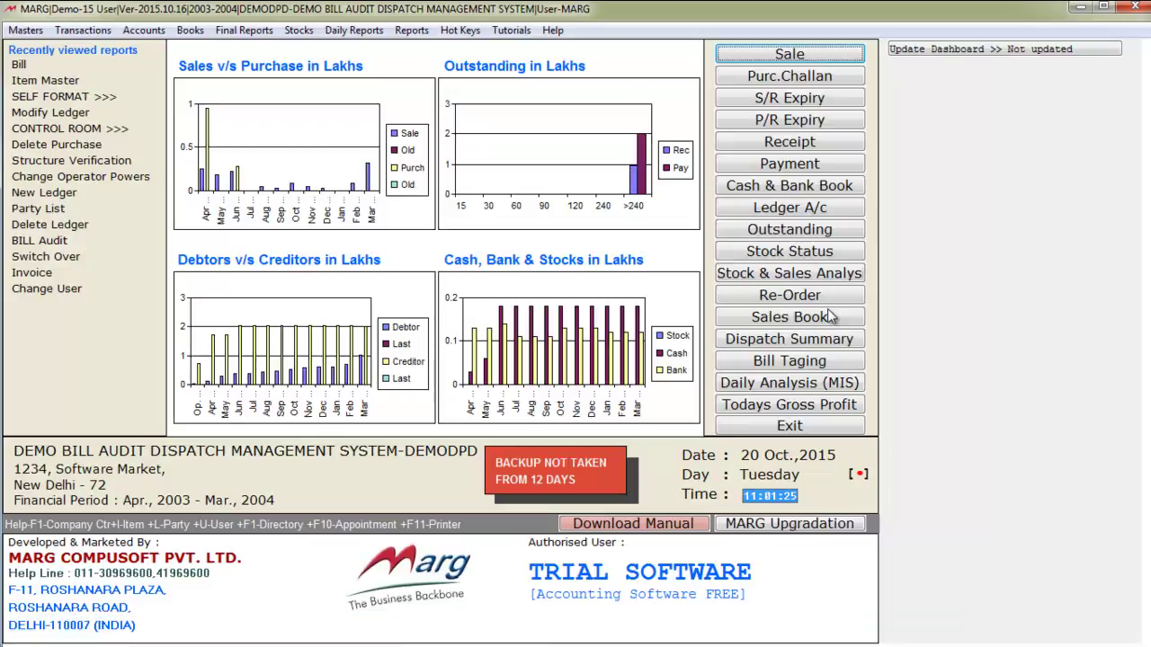
- Open the Item Master from the inventory masters
key("alt")
key("Down")
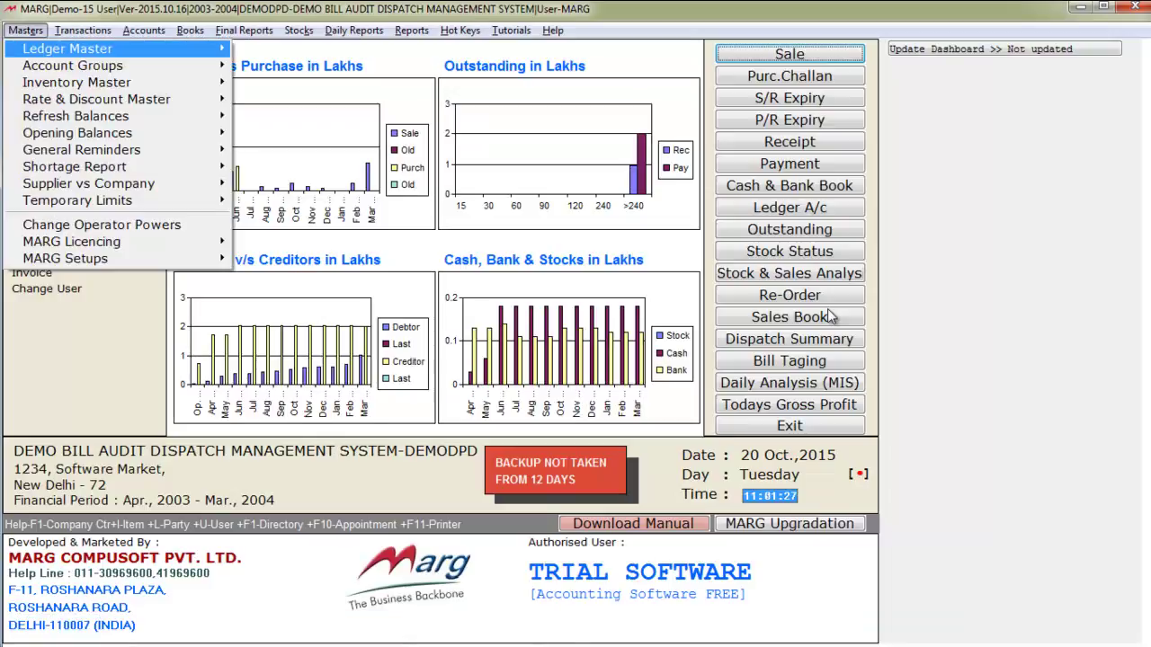
key("Down")
key("Down")
key("Right")
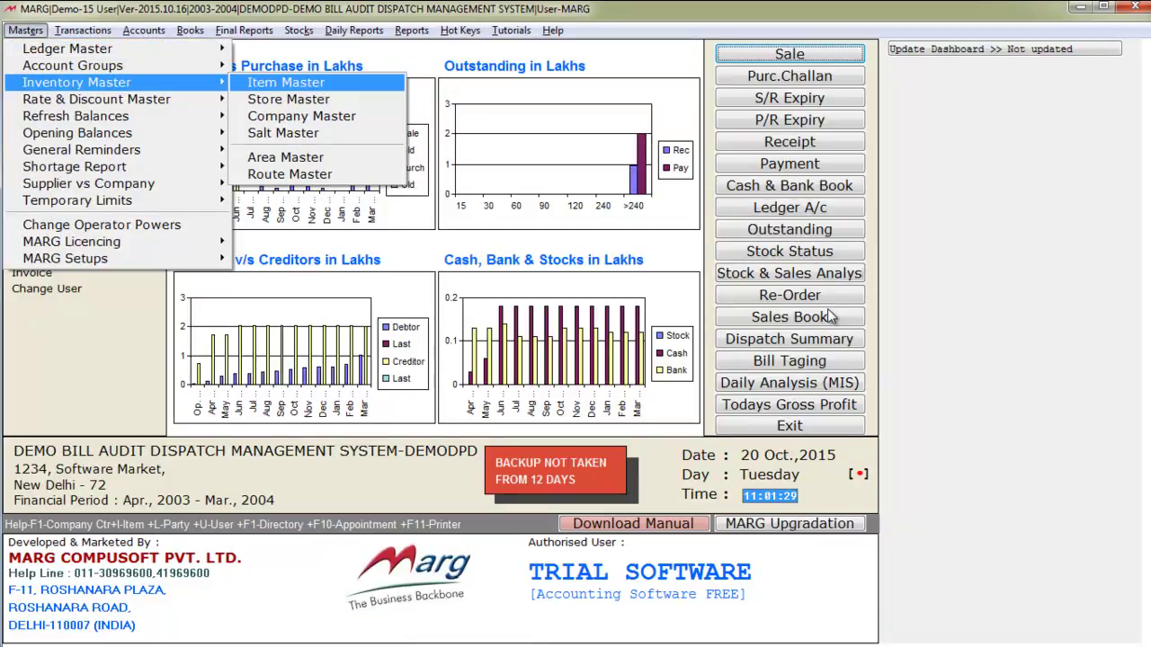
key("Return")
- Find the item ELDERVIT INJ. by searching for EL and open it for modification
key("Down")
key("Down")
key("Down")
key("Down")
key("Down")
key("Down")
key("Down")
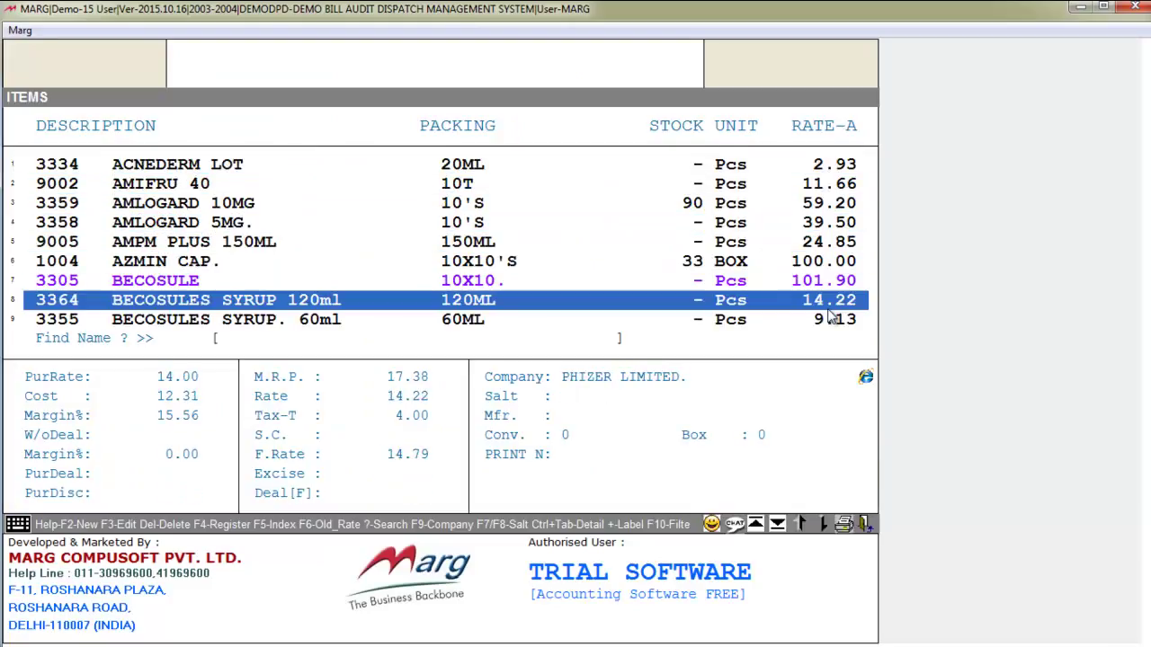
key("Down")
key("Down")
key("Down")
key("Down")
key("Down")
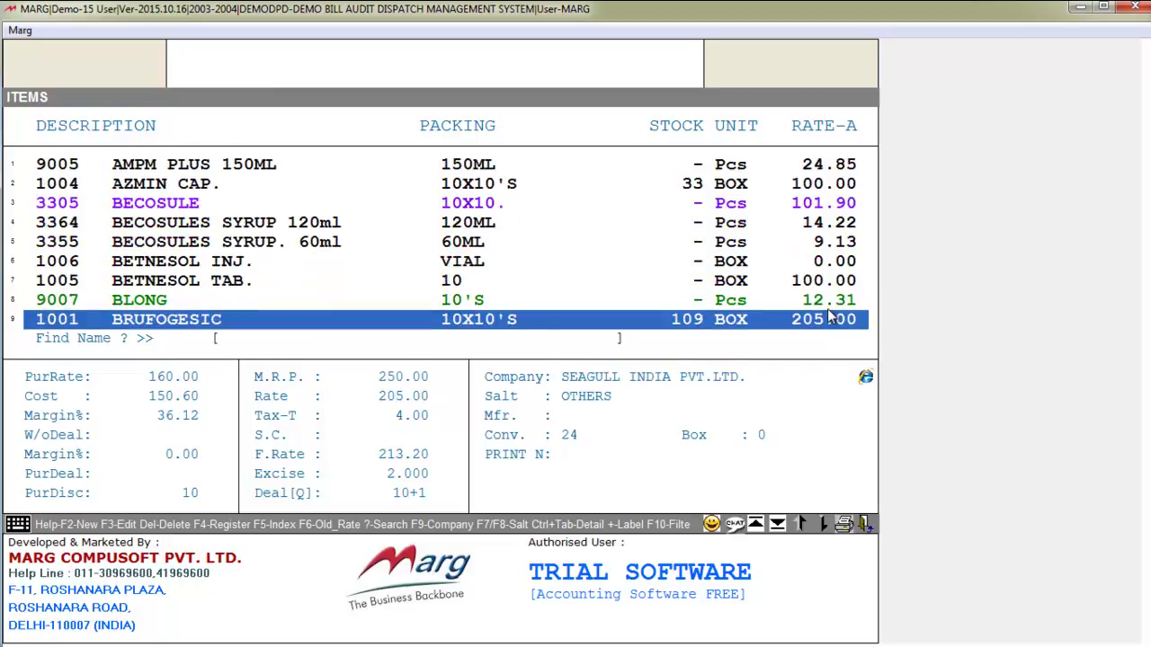
type("EL")
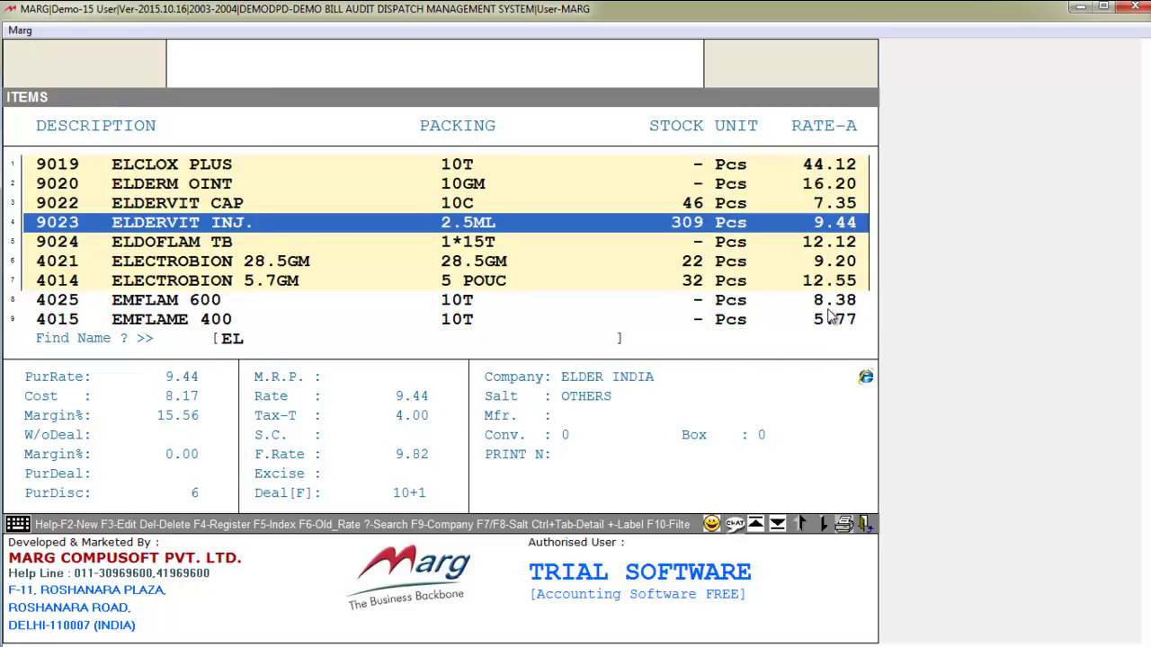
key("F3")
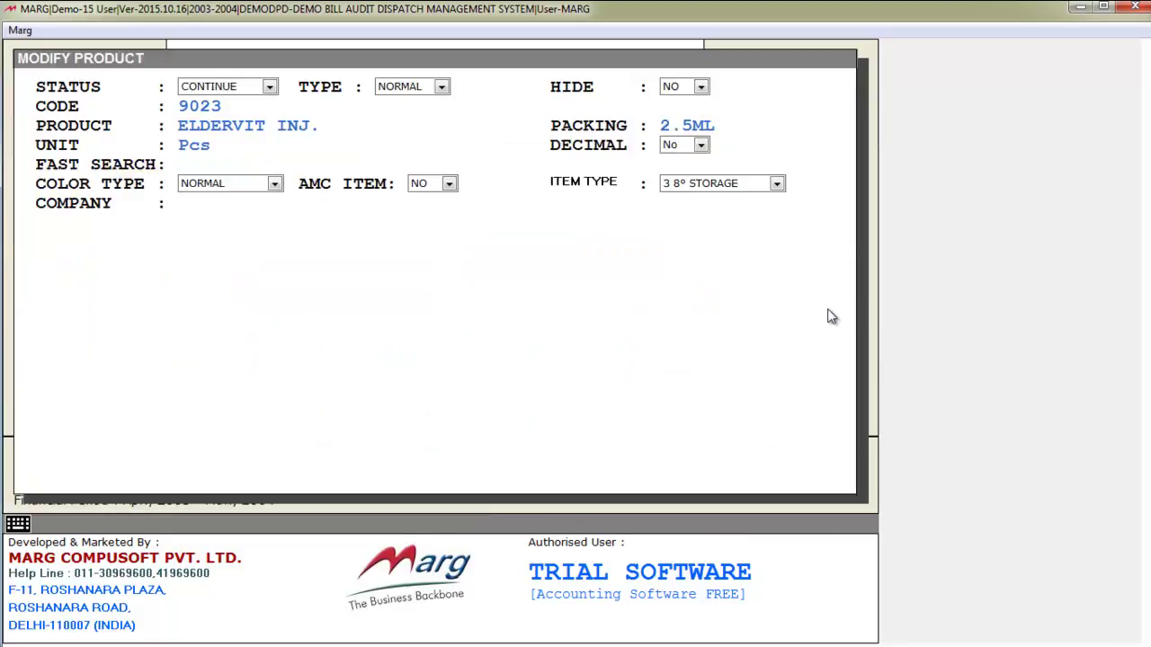
- Set the item type of ELDERVIT INJ. to 4 24° STORAGE and save the product
key("Return")
key("Return")
key("Return")
key("Return")
key("Return")
key("Return")
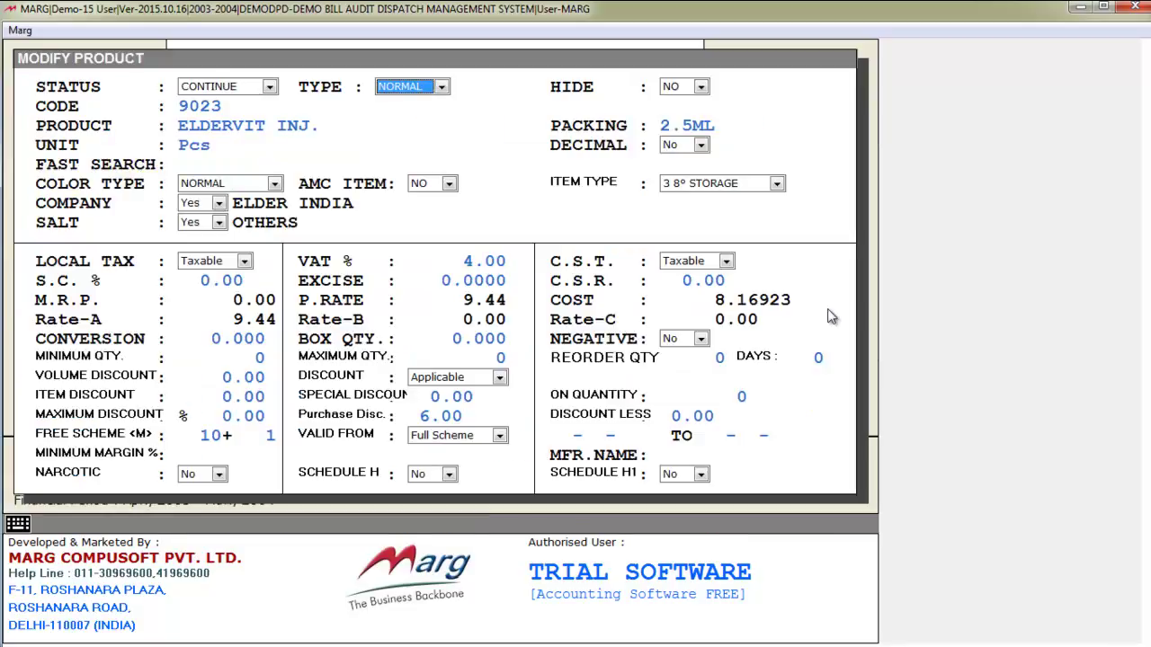
key("Return")
key("Return")
key("Return")
key("Return")
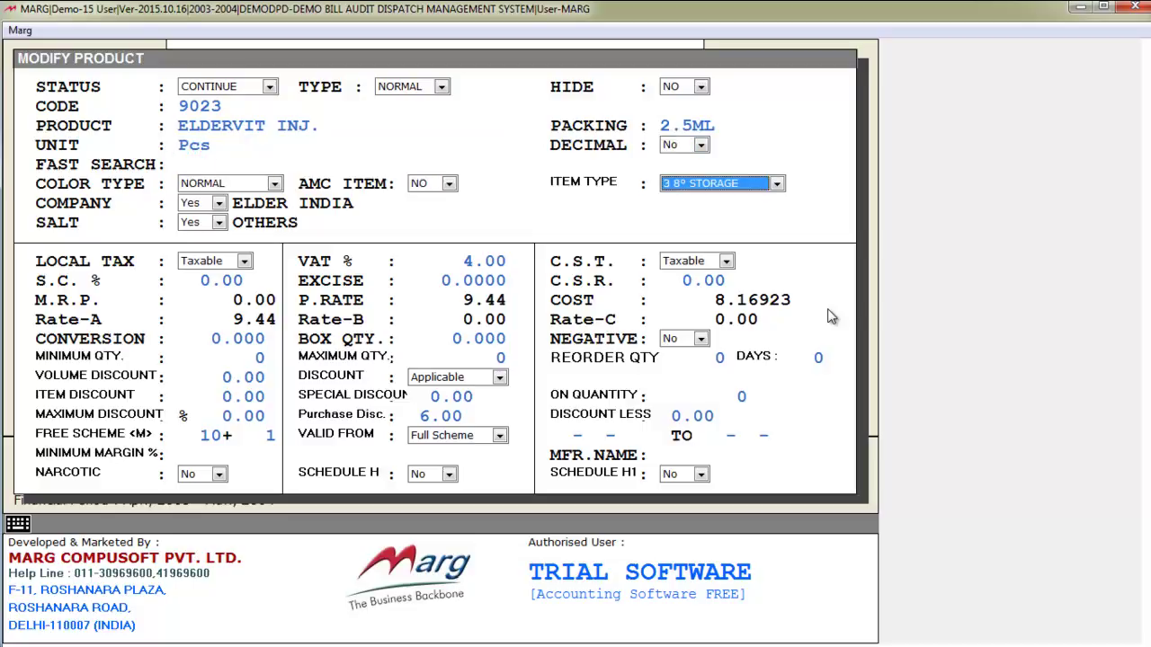
key("alt+Down")
key("Up")
key("Up")
key("Down")
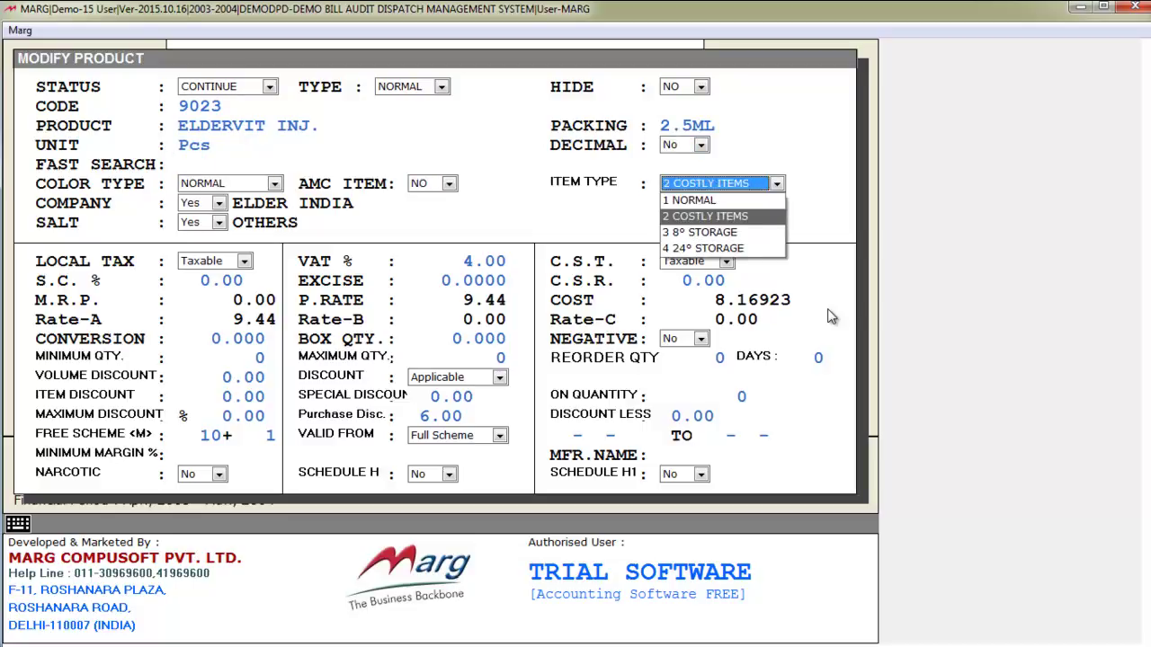
key("Down")
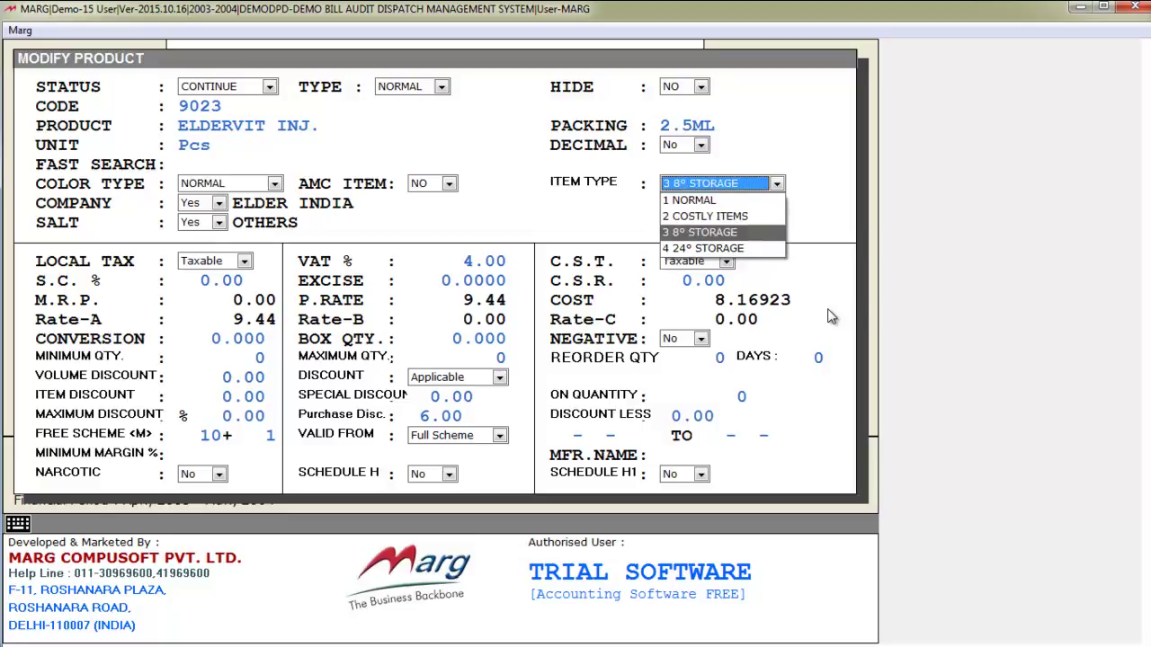
key("Down")
key("Up")
key("Up")
key("Up")
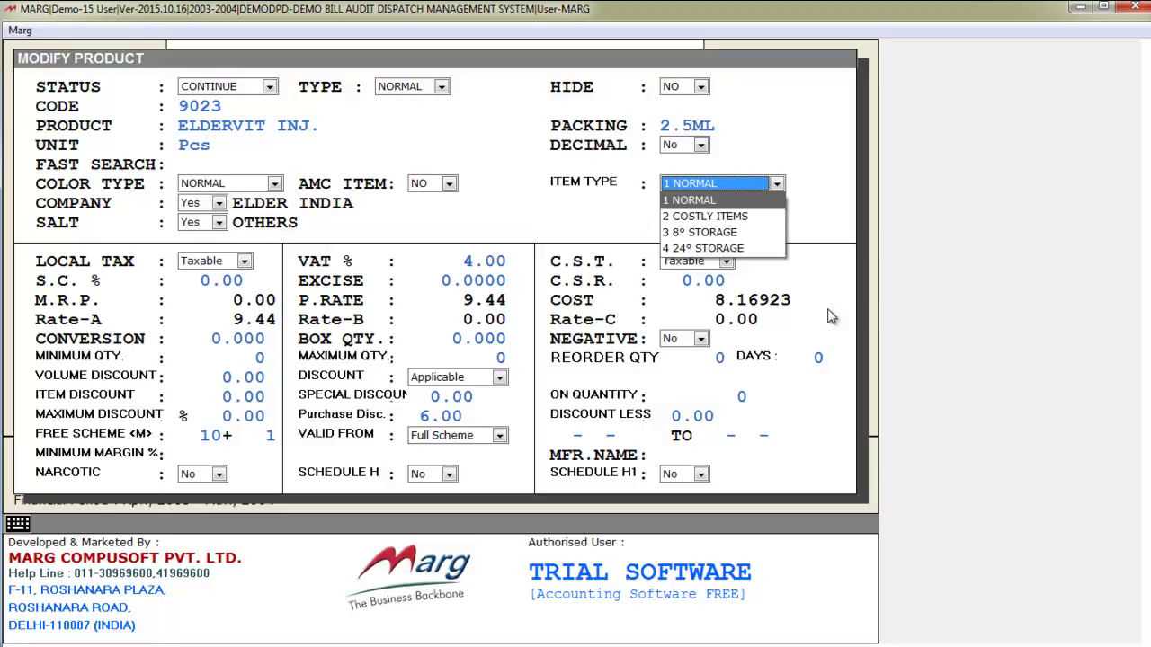
key("Down")
key("Down")
key("Down")
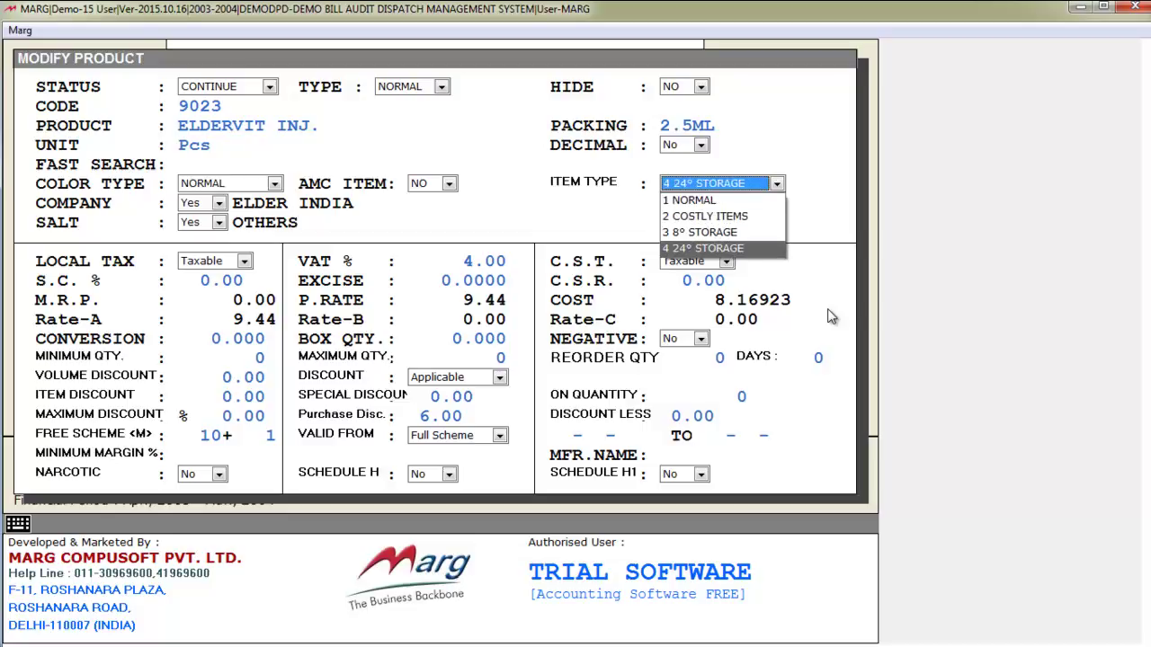
key("Return")
key("Return")
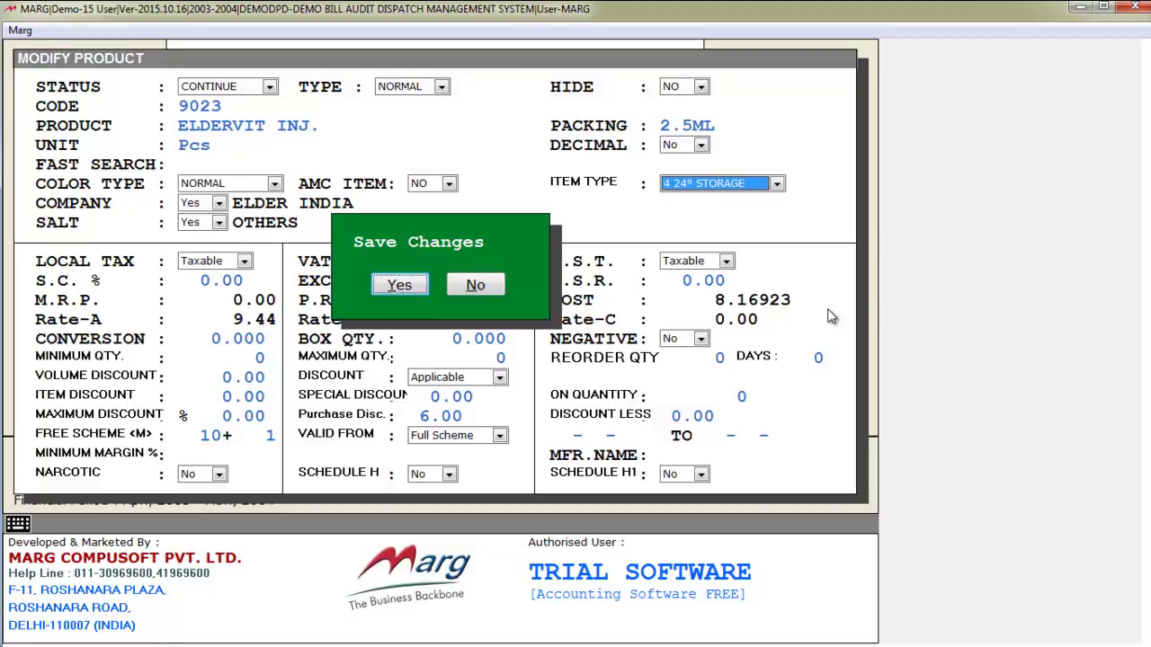
key("Return")
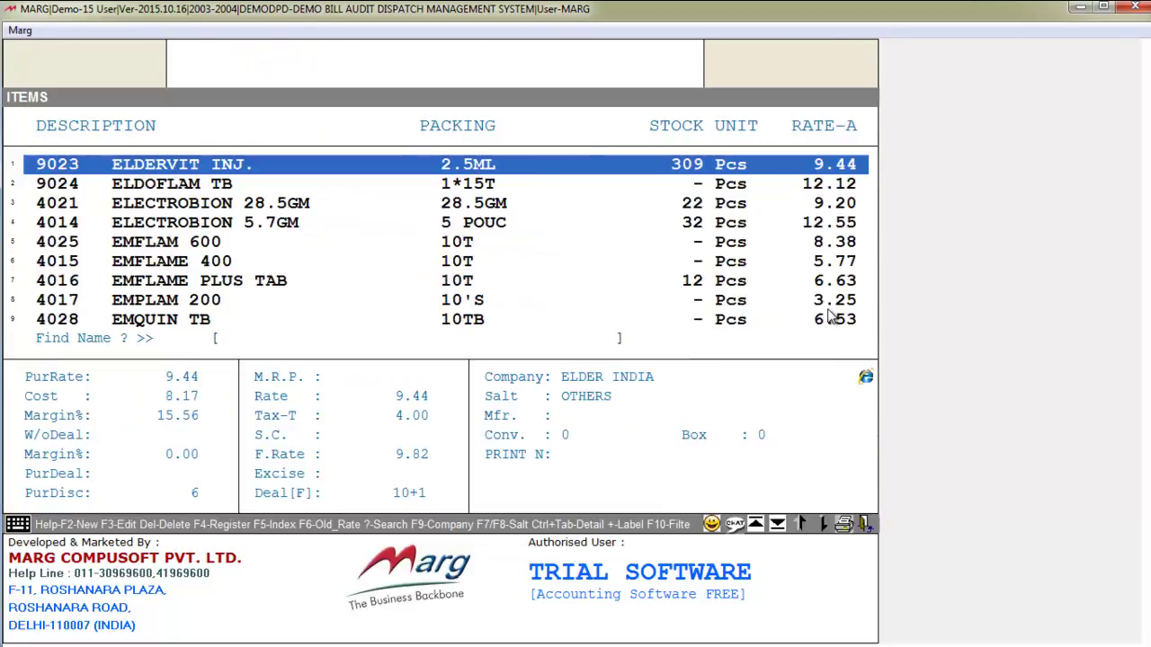
- Leave the item list and start a new sale bill for AHUJA MEDICAL CENTRE
key("Escape")
key("Return")
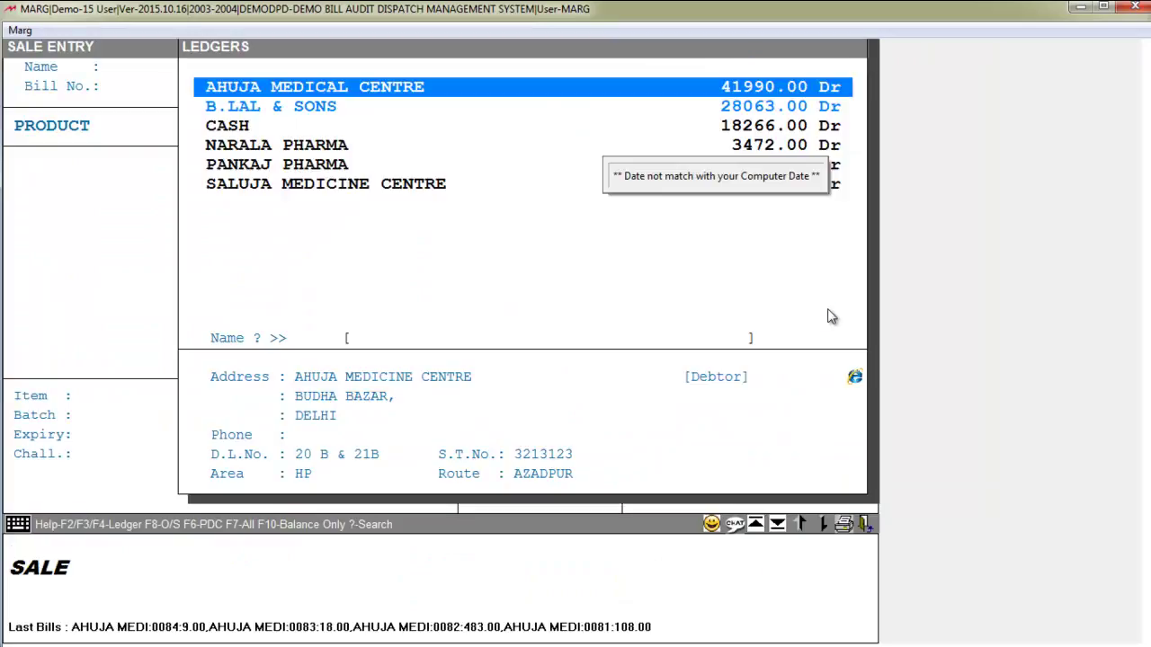
key("Return")
key("Return")
key("Return")
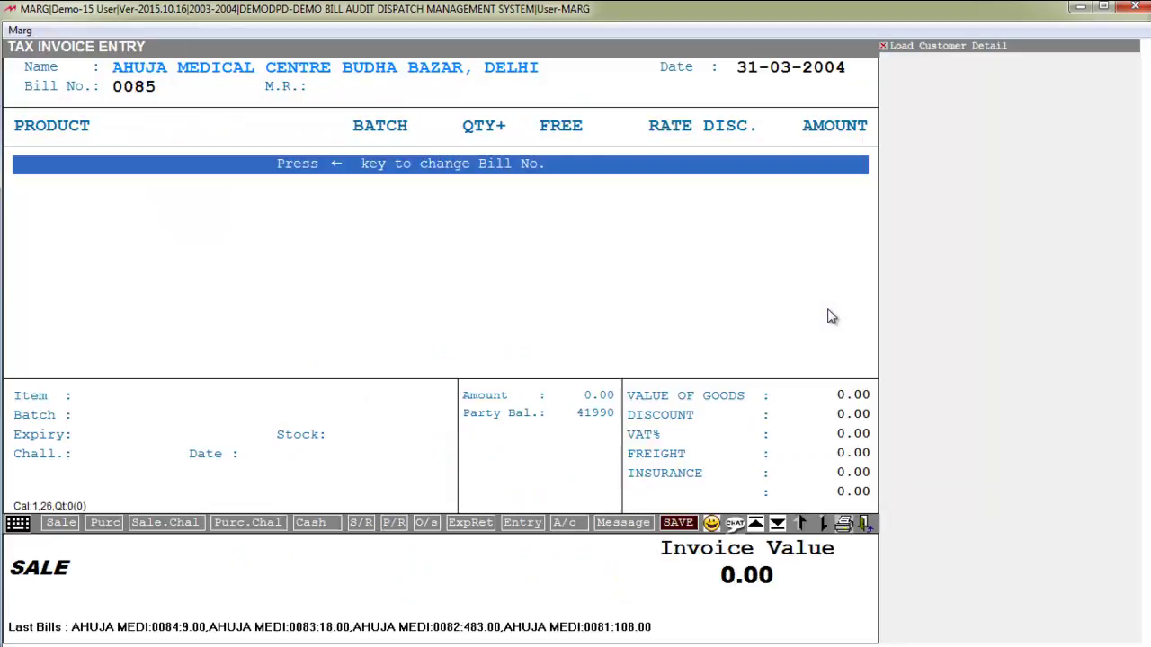
- Search the items for ELDER and pick ELDERVIT INJ. 2.5ML for the bill
type("ELDER")
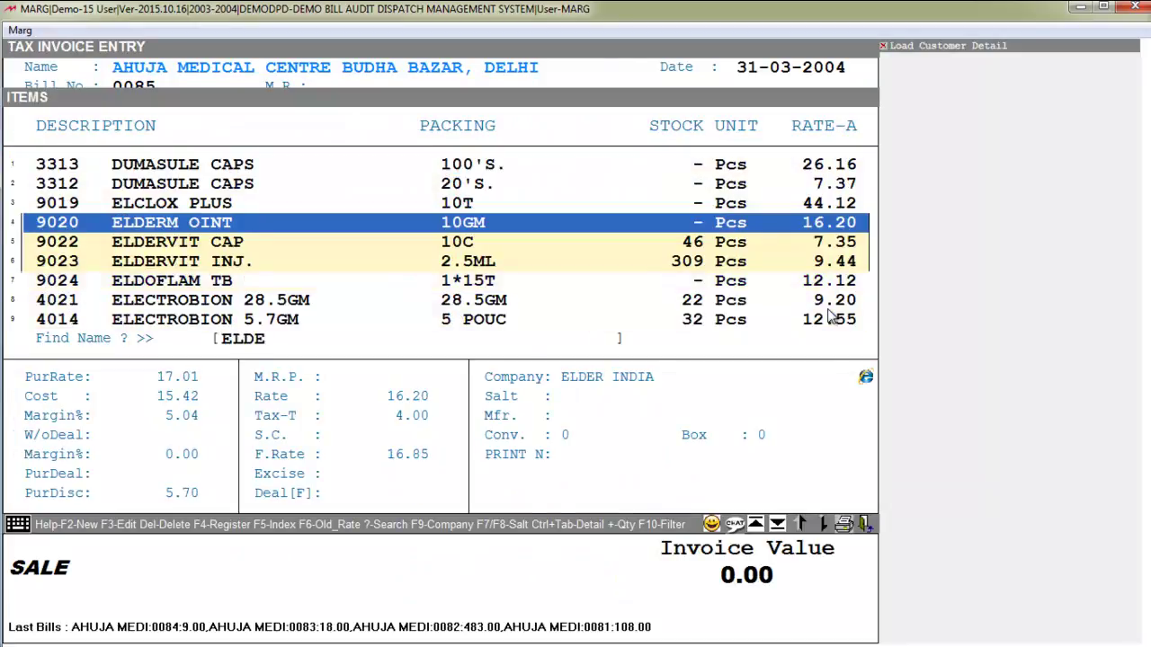
key("Down")
key("Down")
key("Down")
key("Down")
key("Down")
key("alt+Tab")
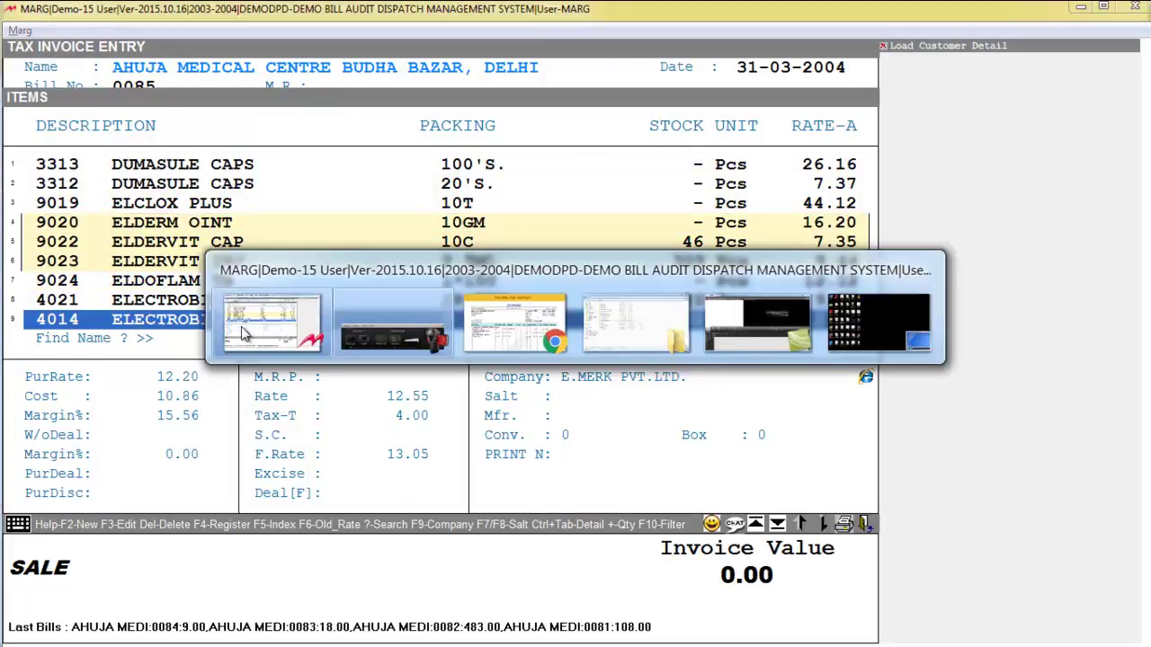
key("Down")
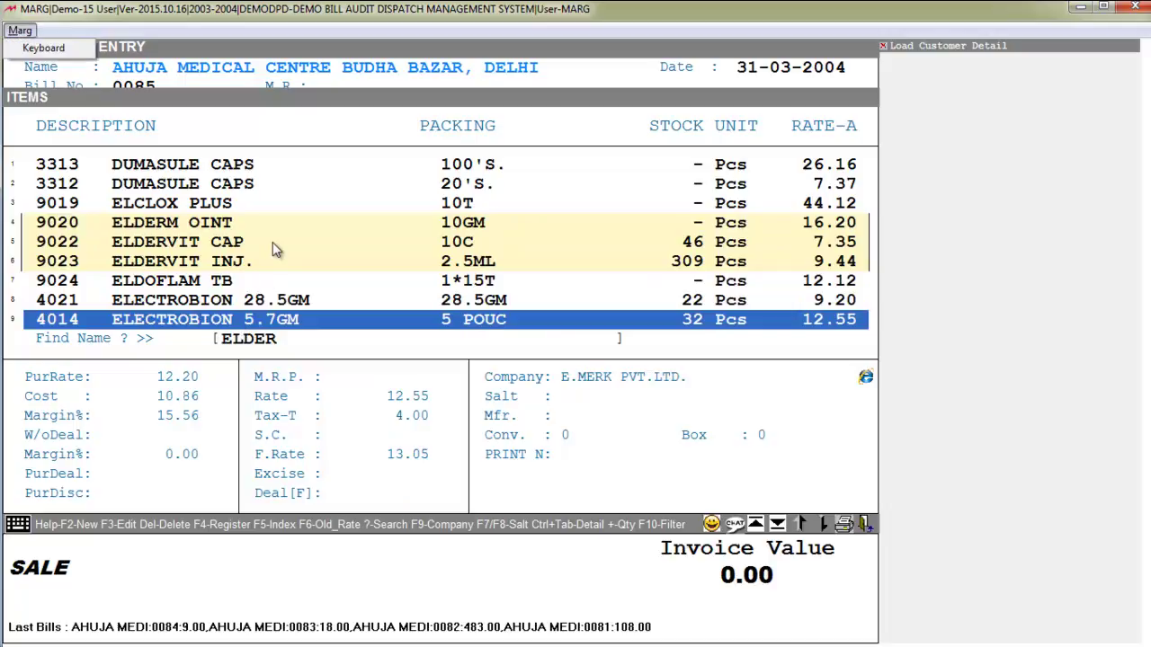
key("Escape")
key("Up")
key("Up")
key("Up")
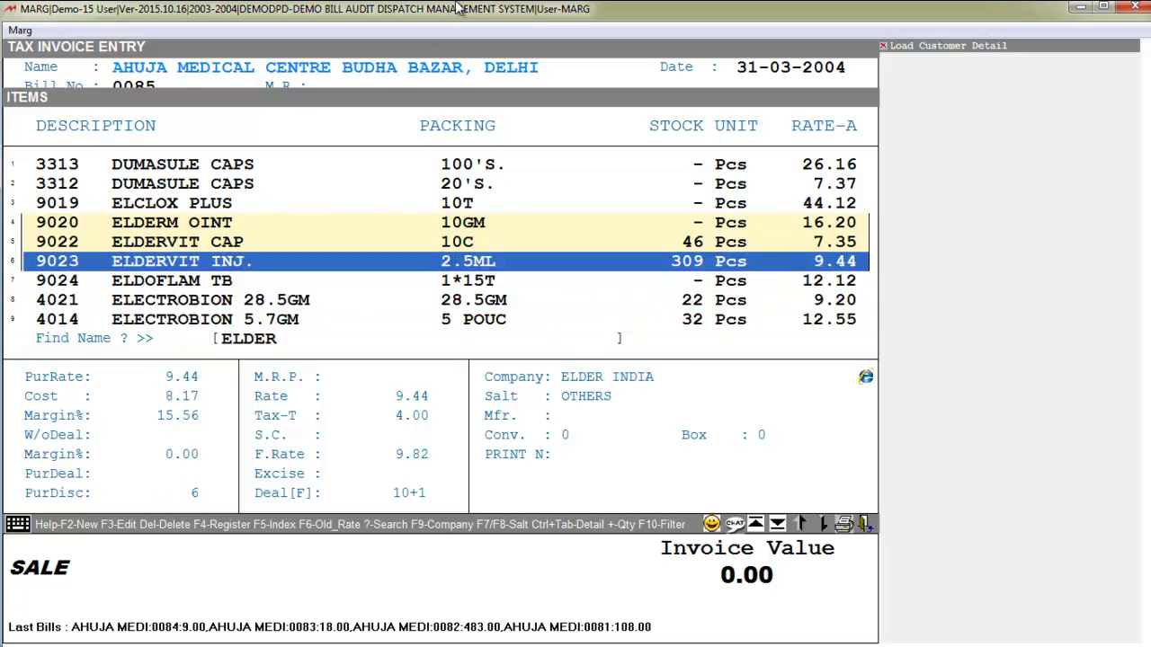
key("Return")
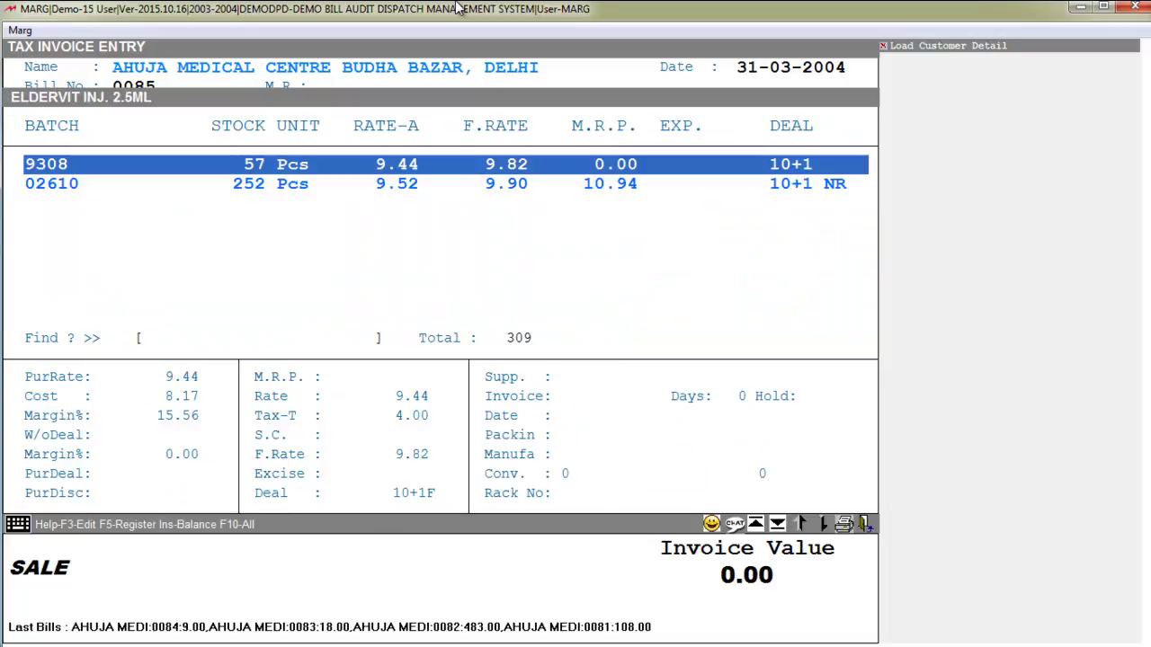
- Choose batch 9308 of ELDERVIT INJ. and enter a quantity of 2 on the bill
key("Return")
type("2")
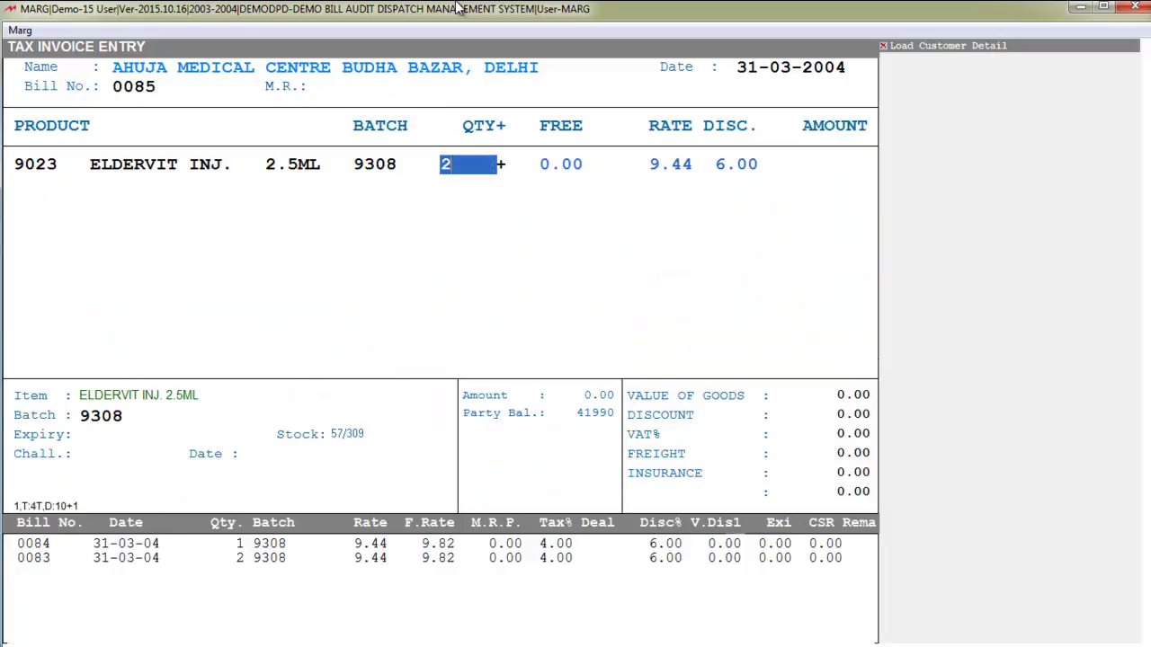
key("Return")
key("Return")
- Save the bill with delivery approval set to Yes and view its print preview
key("Escape")
key("Escape")
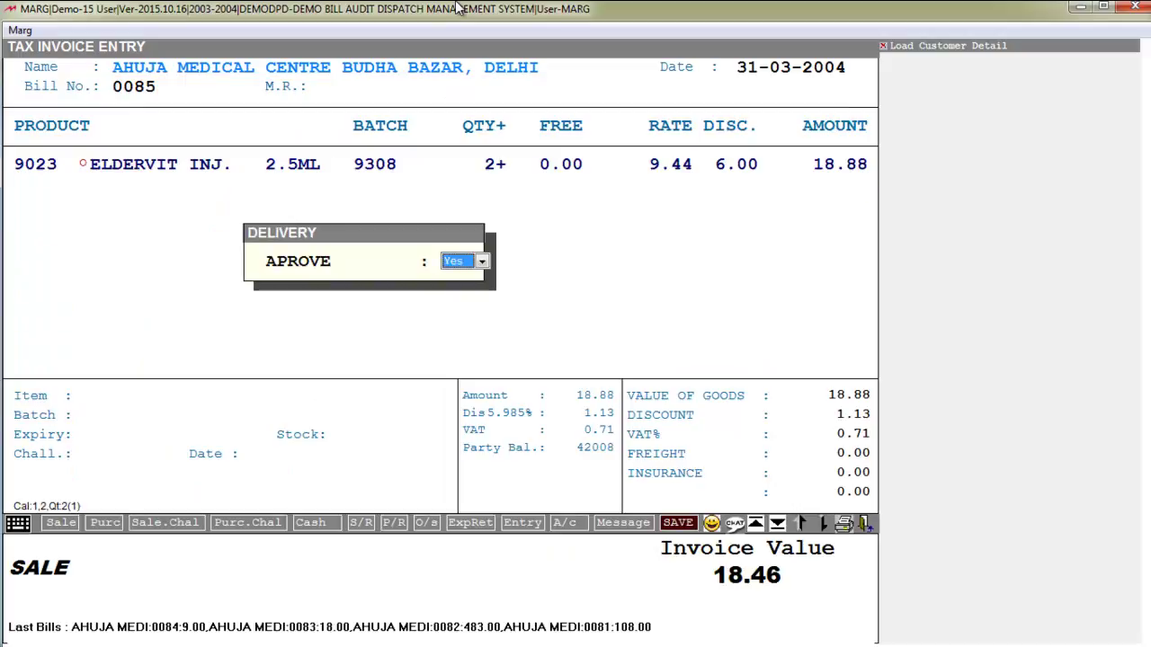
key("Return")
key("Return")
key("Return")
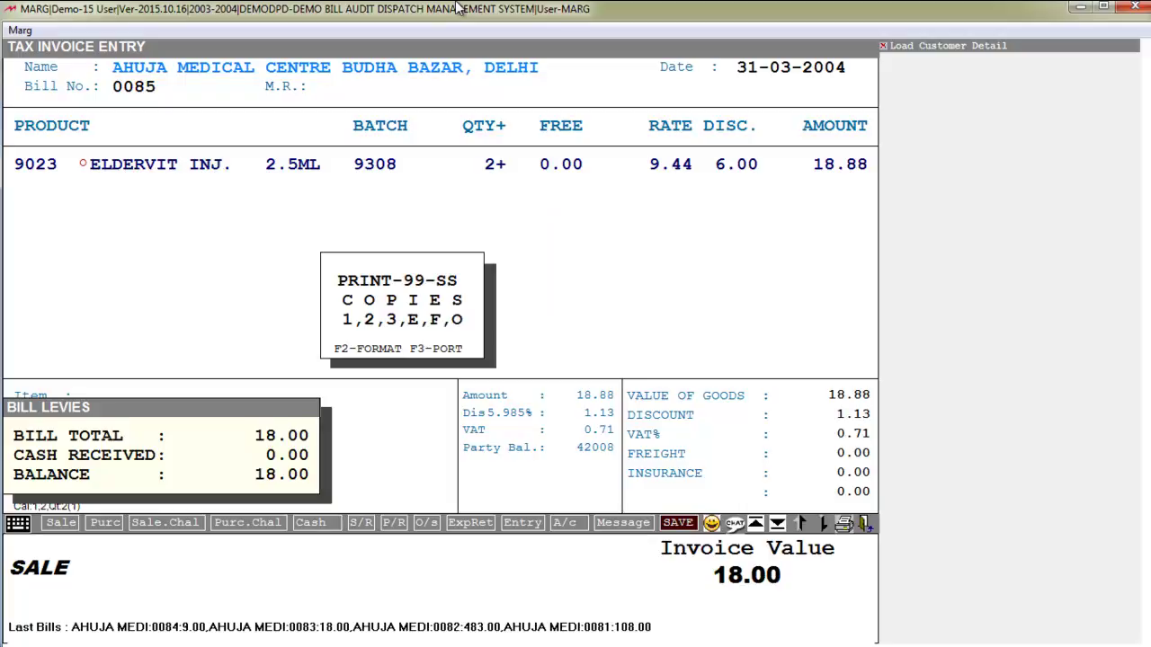
key("Escape")
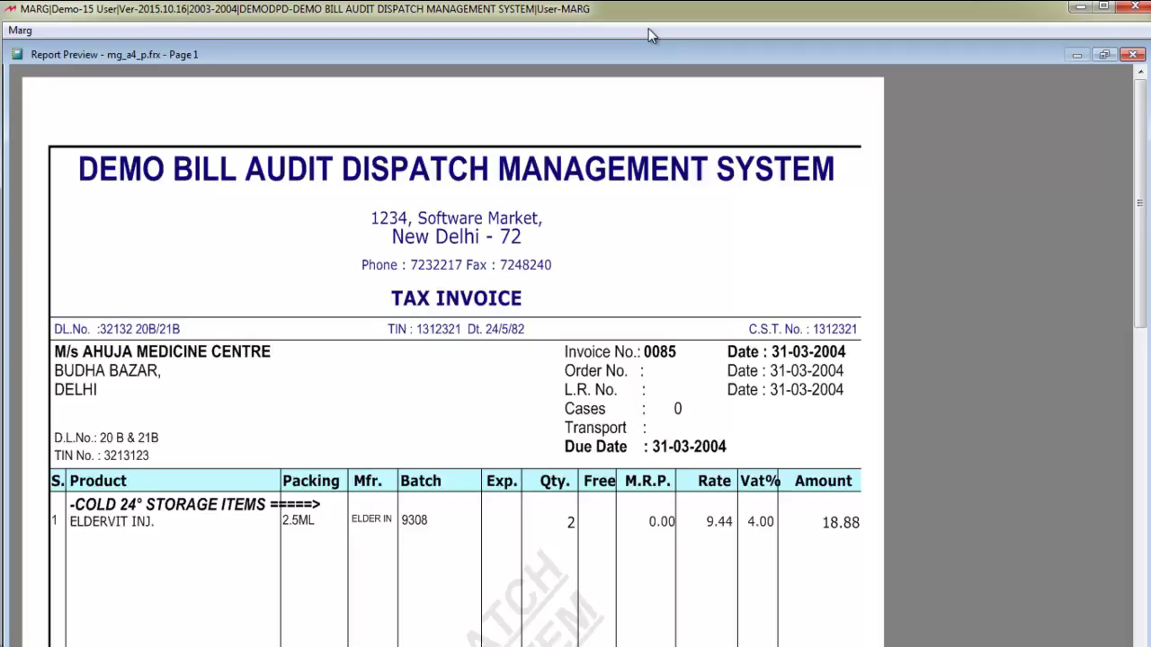
key("Escape")
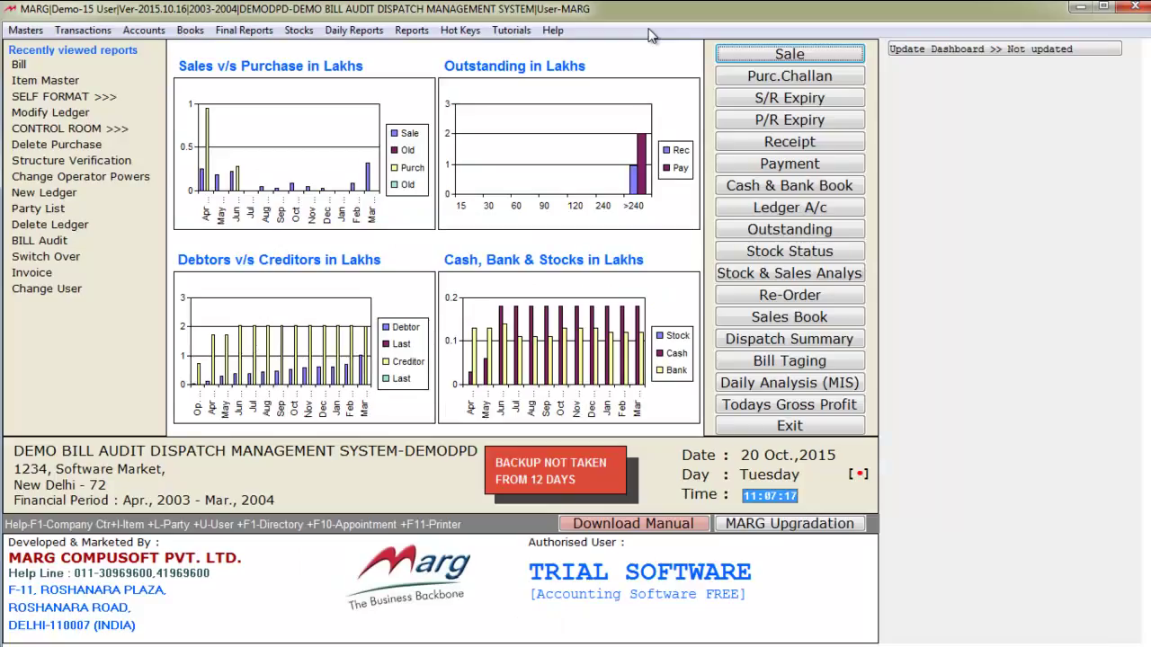
- Open the Self Format setup and enter its access password
key("alt+m")
key("Up")
key("Right")
key("Down")
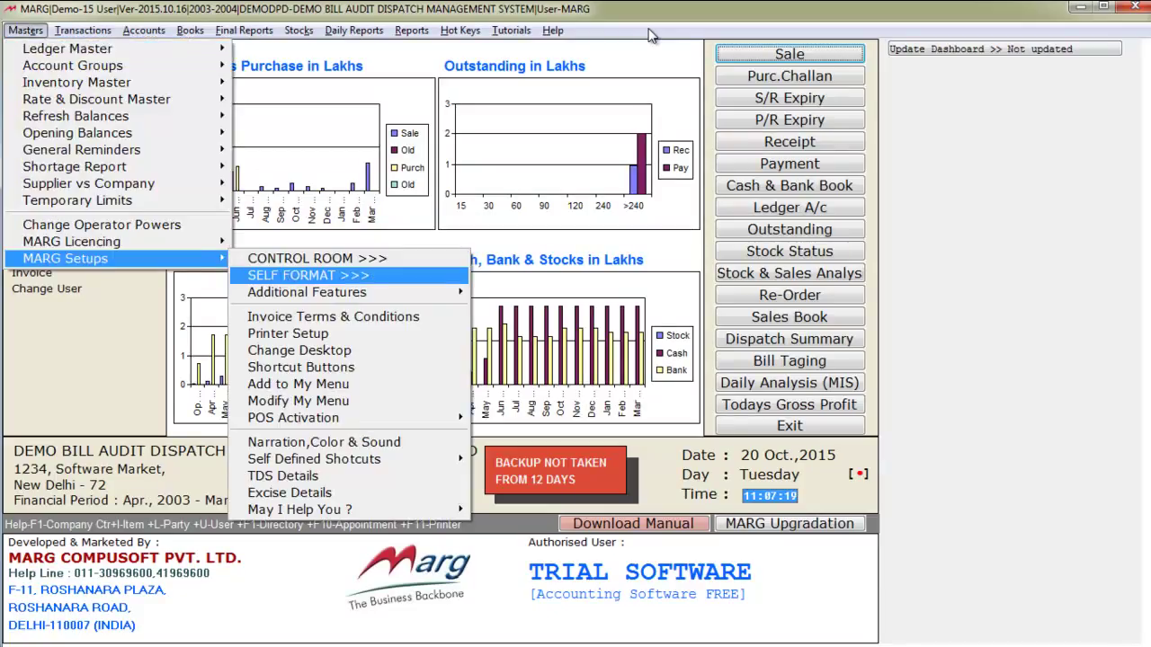
key("Return")
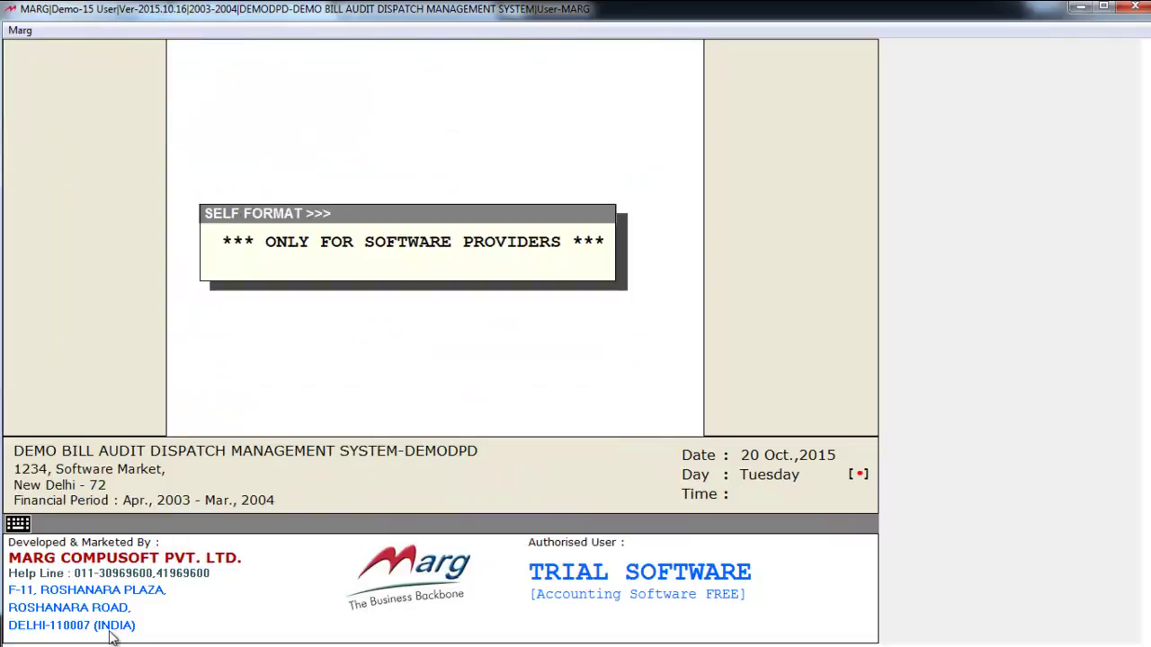
type("********")
key("Return")
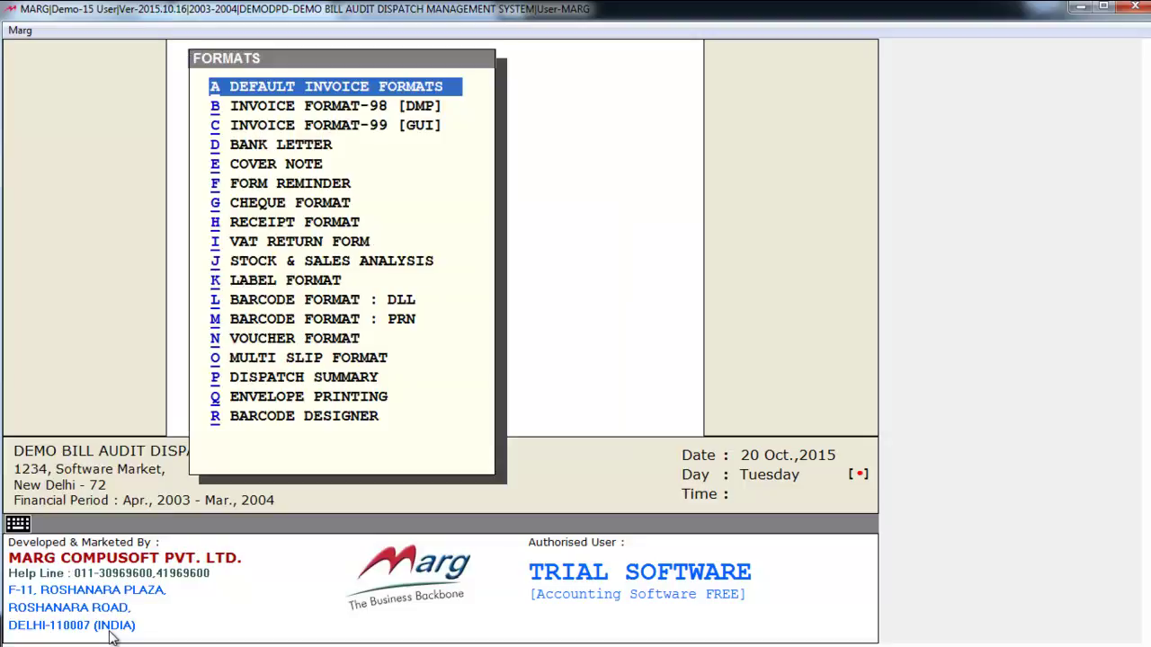
- Open INVOICE FORMAT-99 [GUI] for the format SS used for PH-COMPANIES
key("Down")
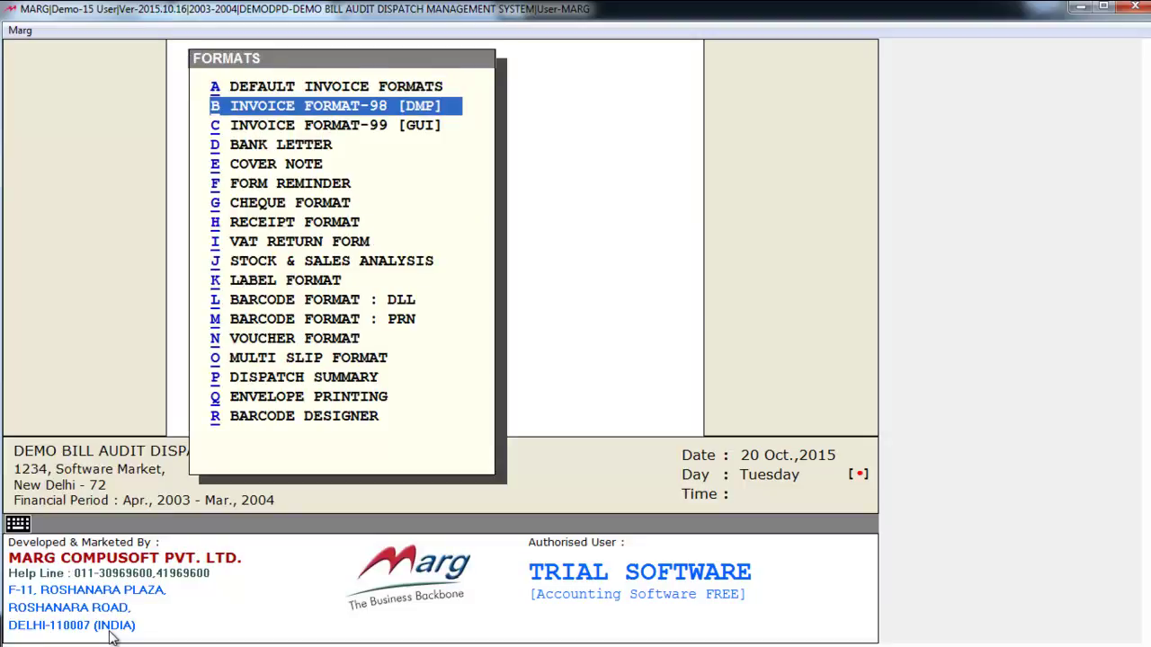
key("Down")
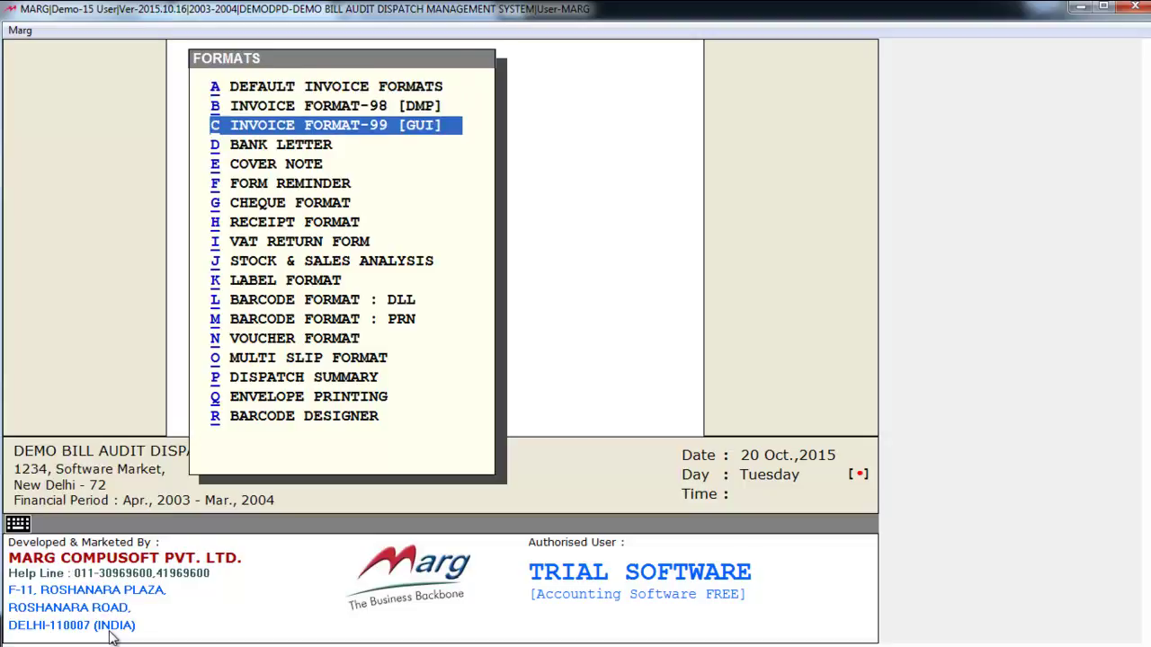
key("Return")
key("Return")
key("Return")
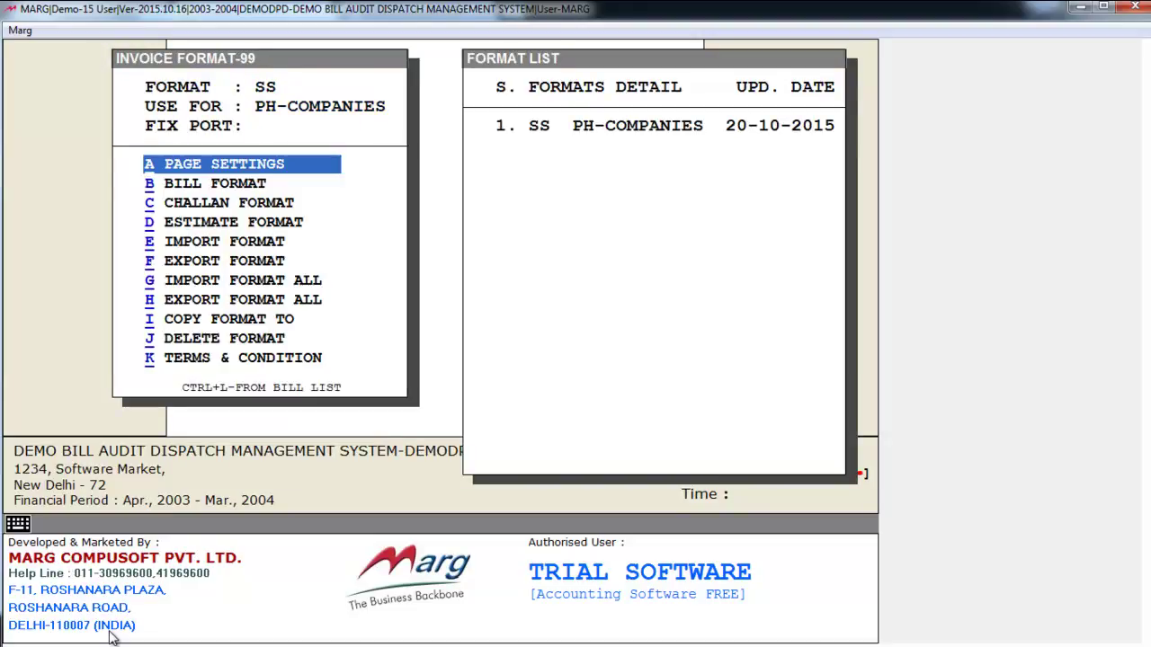
- Open the page settings of format SS, leaving the option search and date filter empty
key("Return")
key("Return")
key("Return")
key("Return")
key("Return")
key("Return")
key("Return")
key("Return")
key("Return")
key("Return")
key("Return")
key("Return")
key("Return")
key("Return")
key("Return")
key("Return")
key("Return")
key("Return")
key("Return")
key("Return")
key("Return")
key("Return")
key("Return")
key("Return")
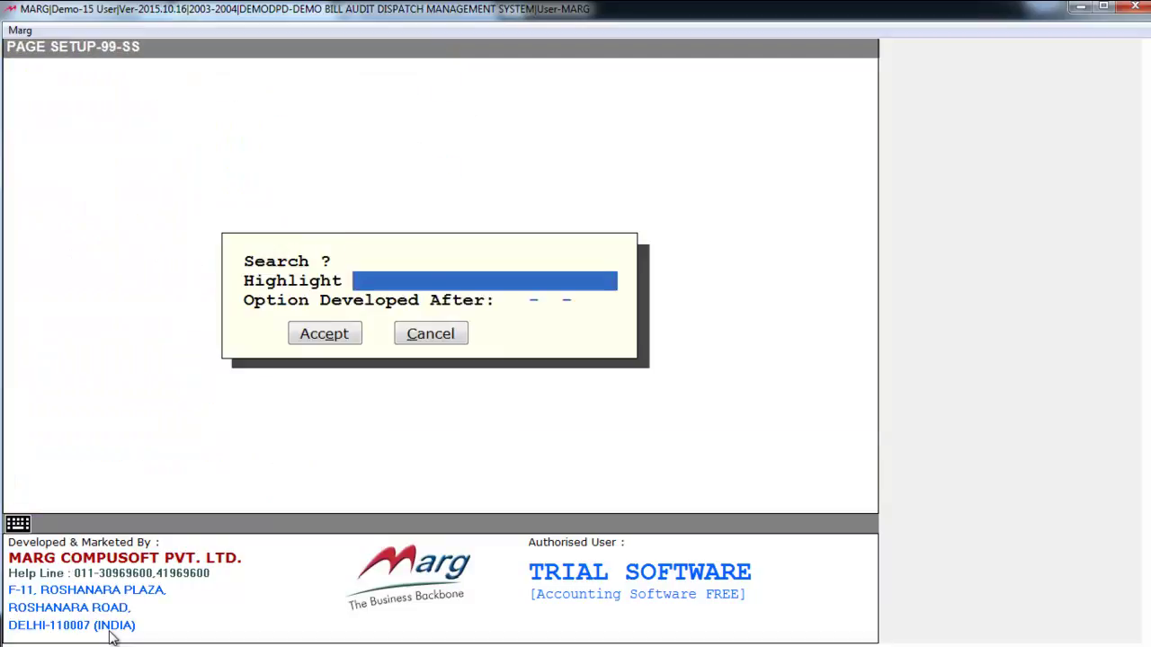
key("Return")
key("Return")
key("Return")
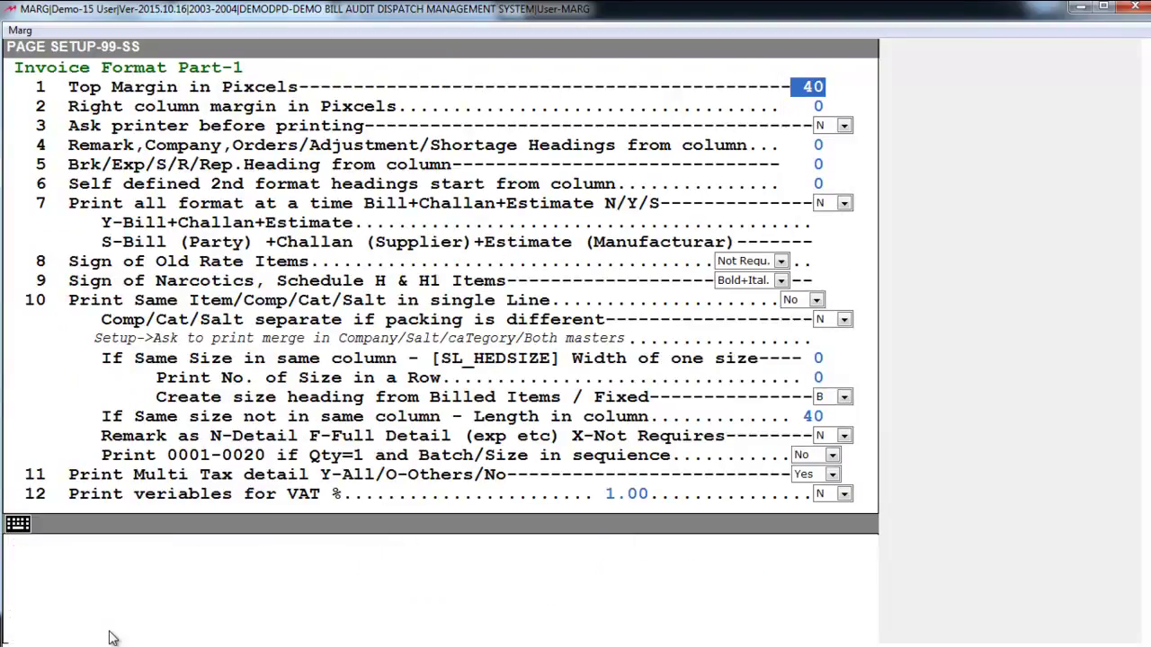
- Go to Invoice Format Part-5 of the page setup and find the heading fields for the cold storage item types
key("Page_Down")
key("Page_Down")
key("Page_Down")
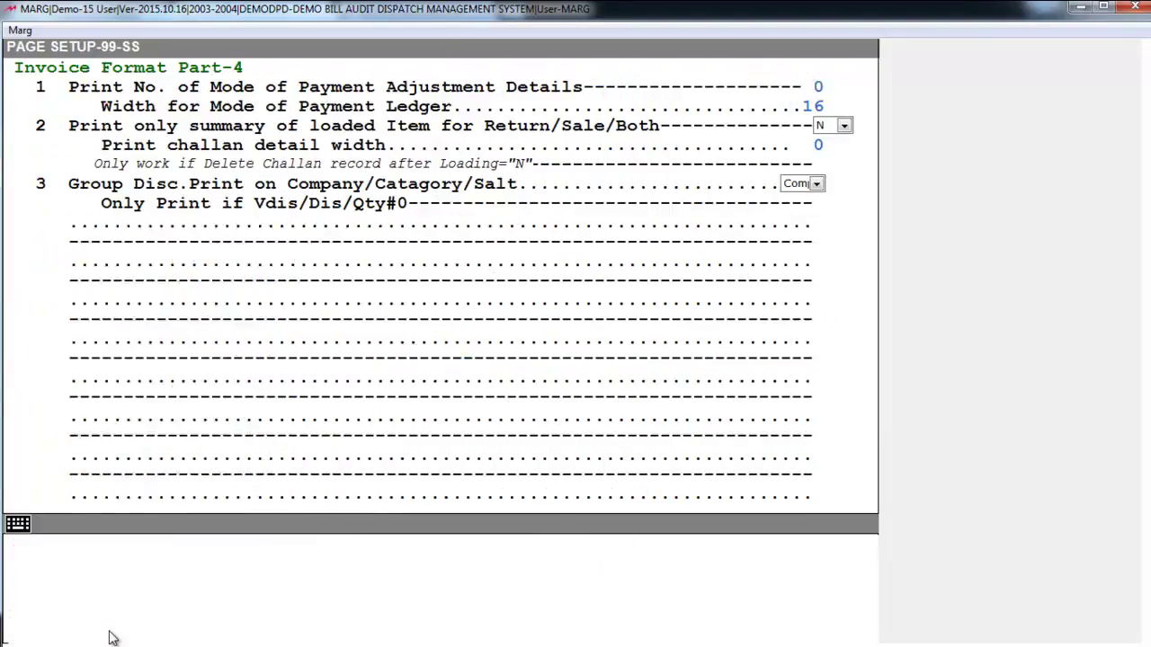
key("Page_Down")
key("Down")
key("Down")
key("Down")
key("Down")
key("Down")
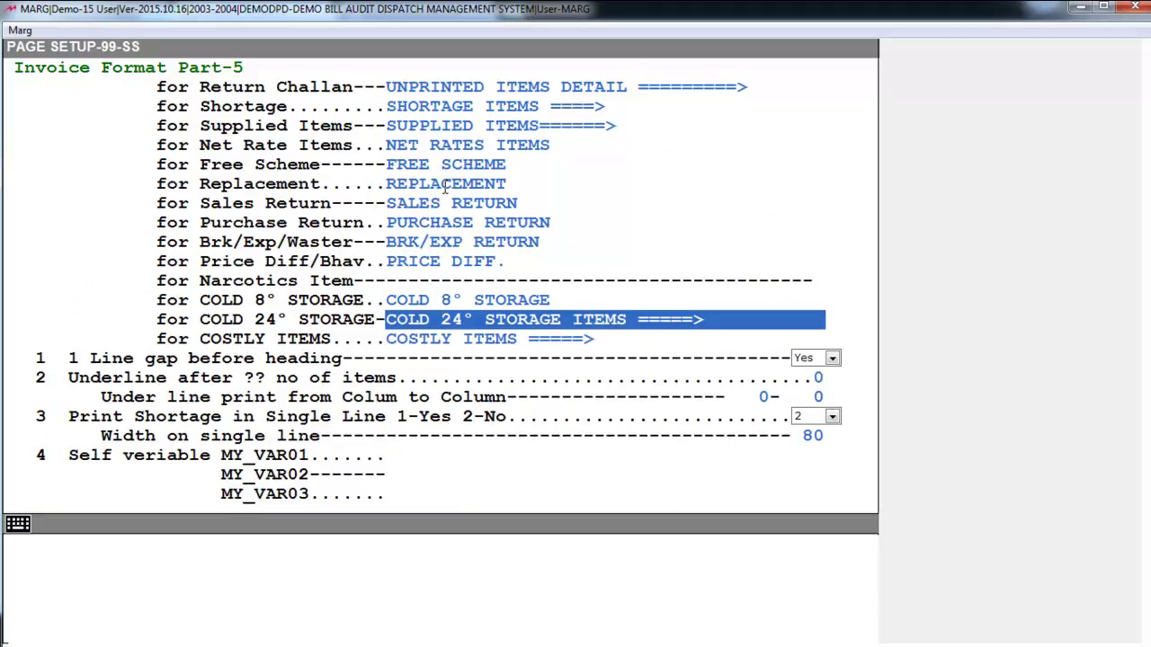
key("Up")
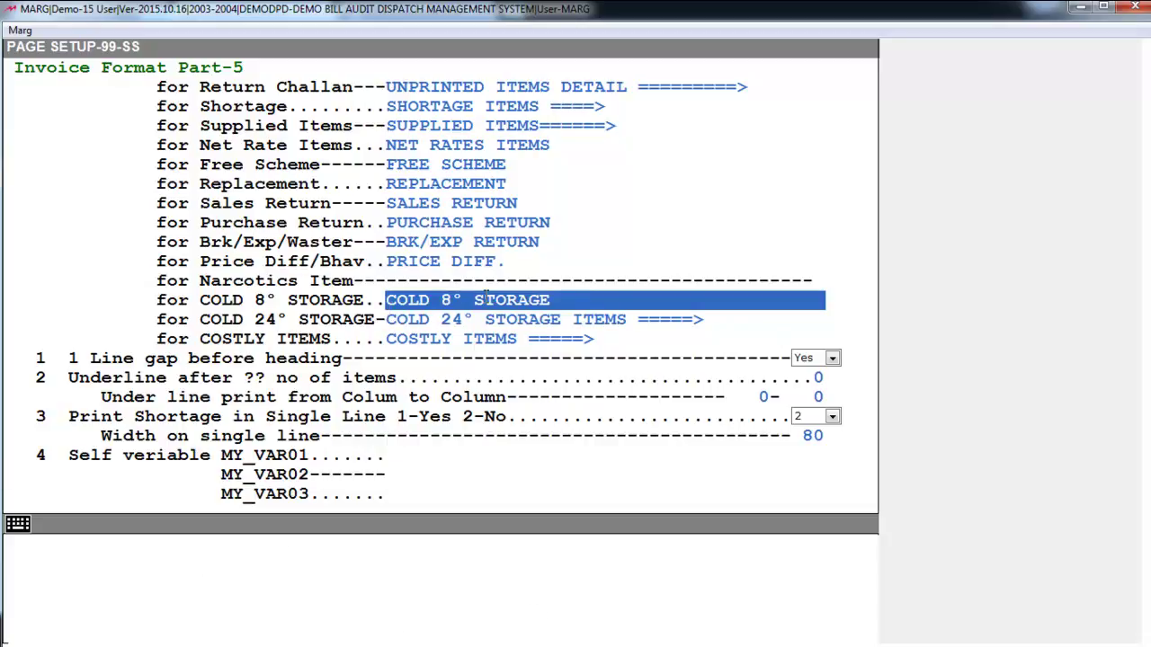
- Change the heading text for COLD 24° STORAGE to "FREEZER ITEM =====>" and close the format setup
left_click(464, 327)
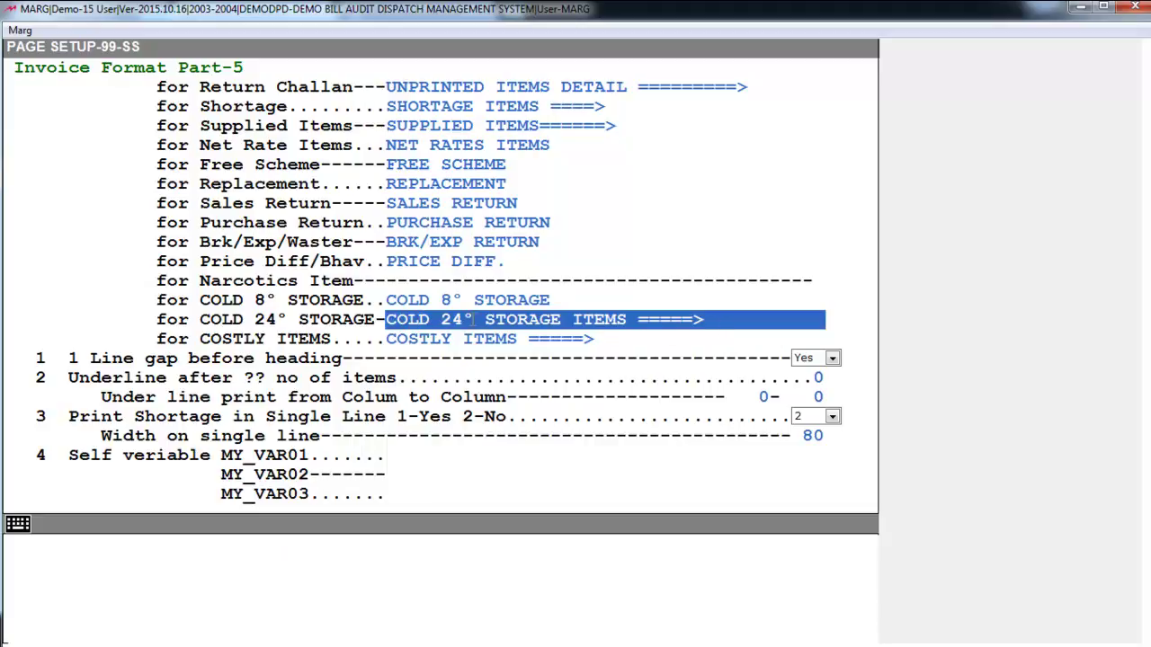
left_click_drag(631, 320, 286, 320)
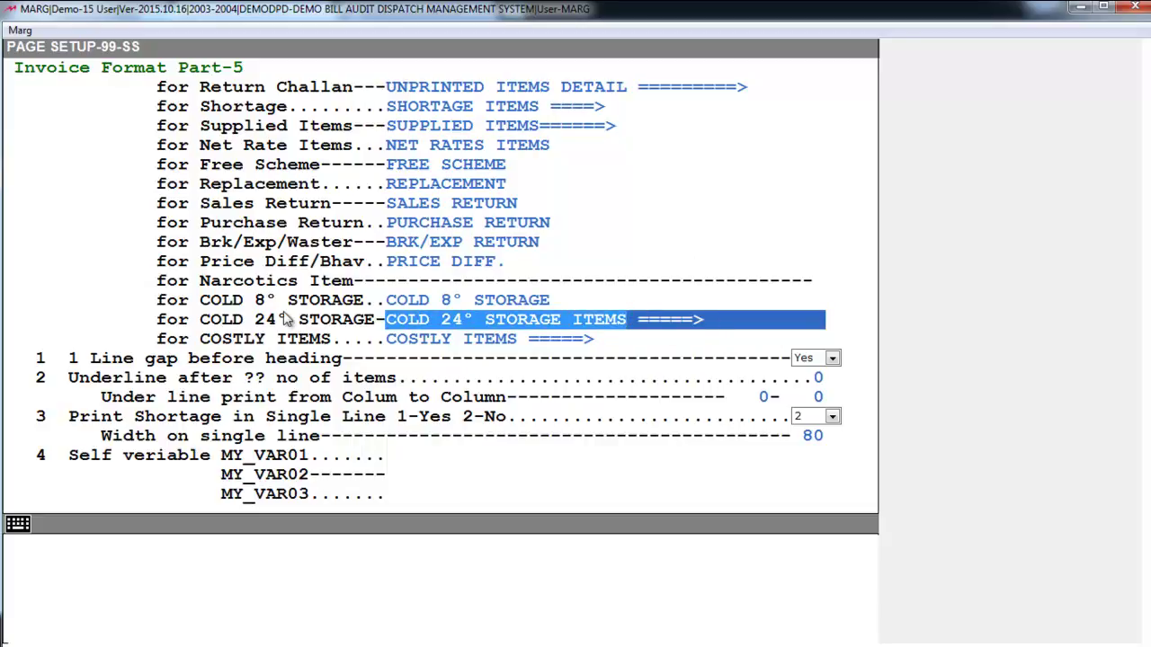
type("FREZER")
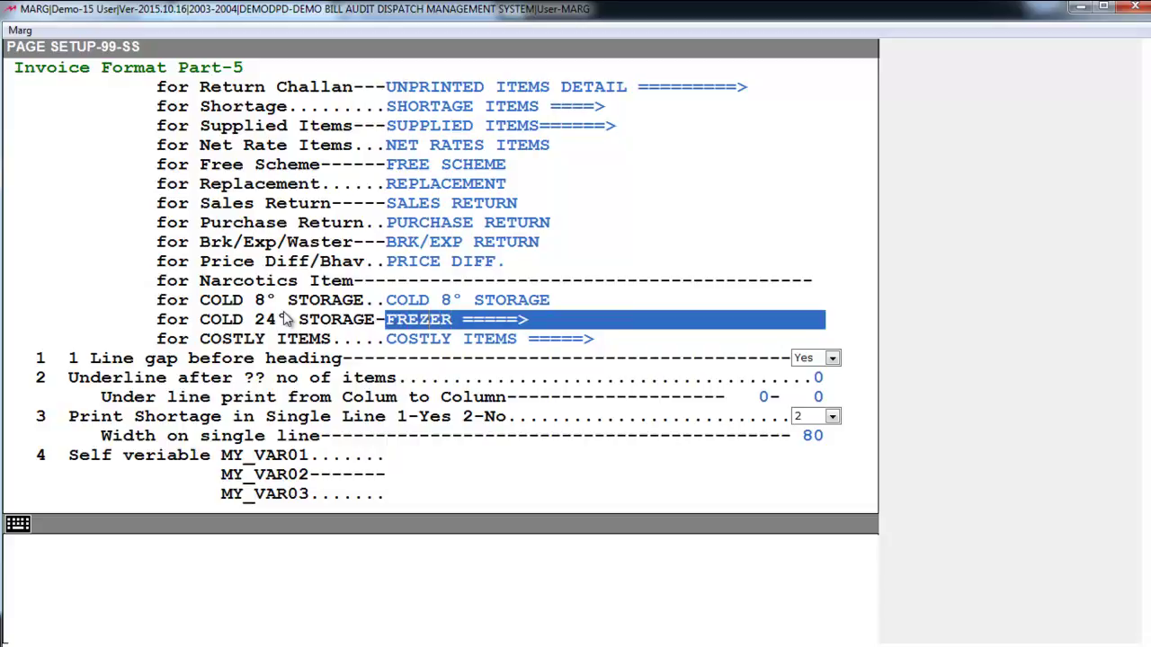
type("E")
type("ITEM")
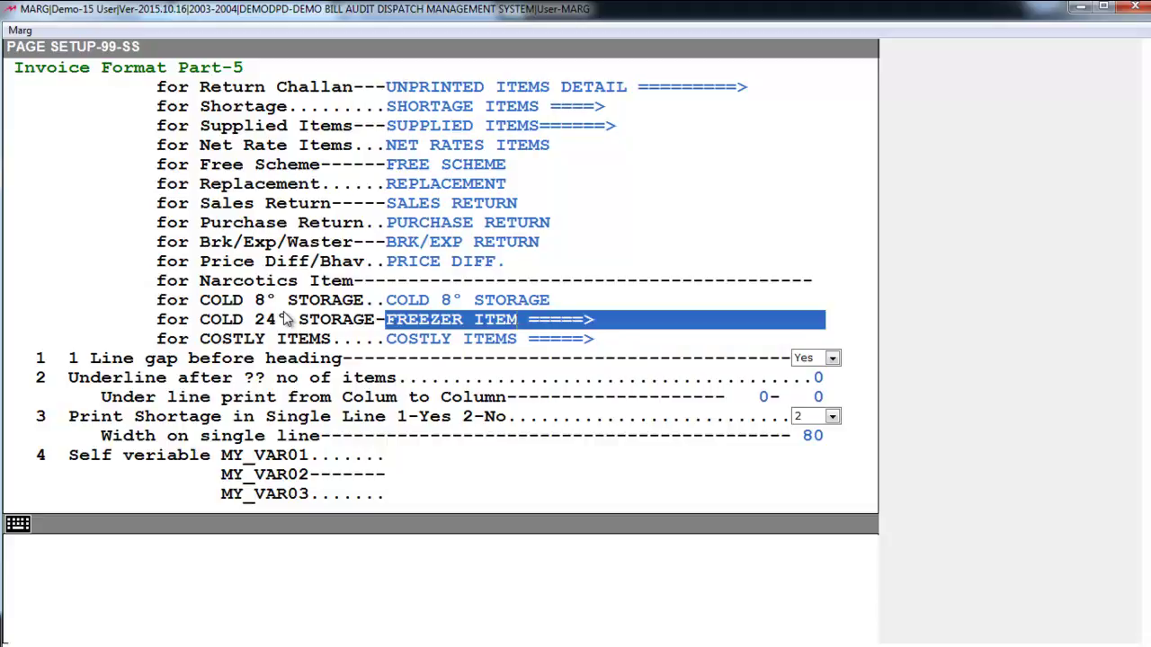
key("Return")
key("Return")
key("Return")
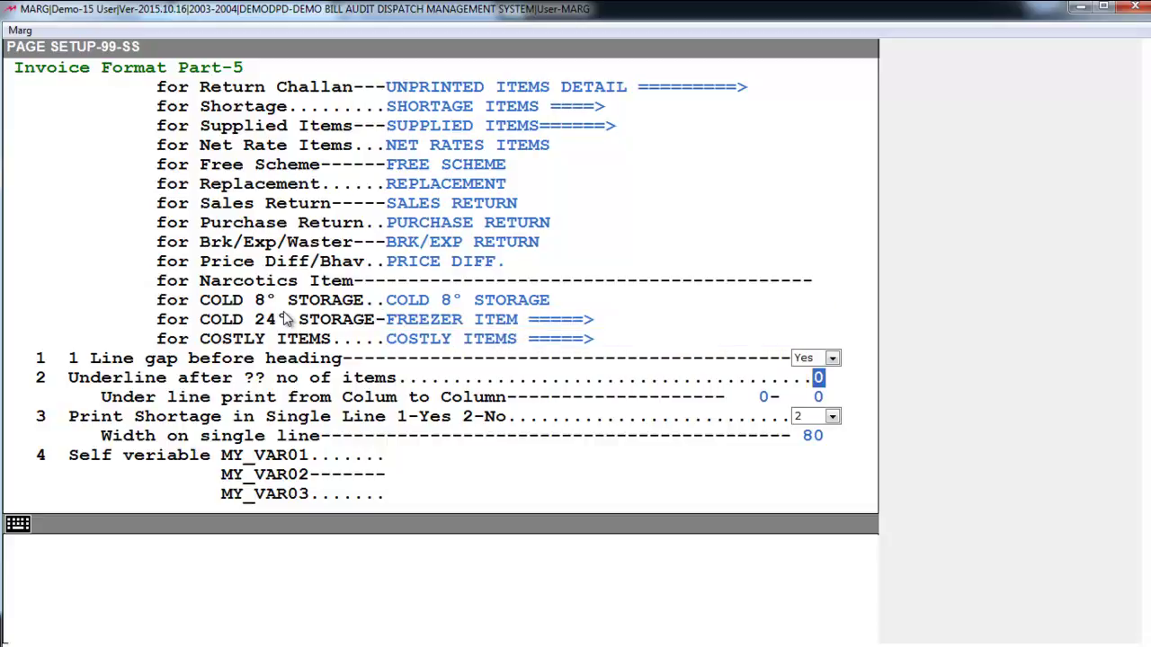
key("Escape")
key("Escape")
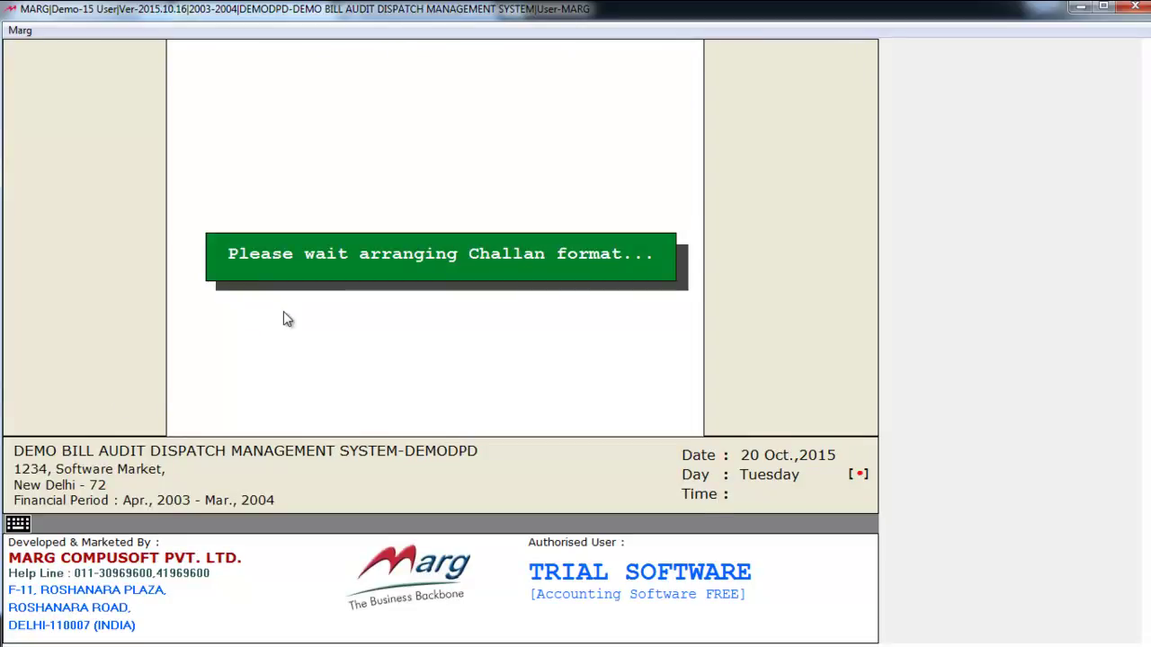
key("Escape")
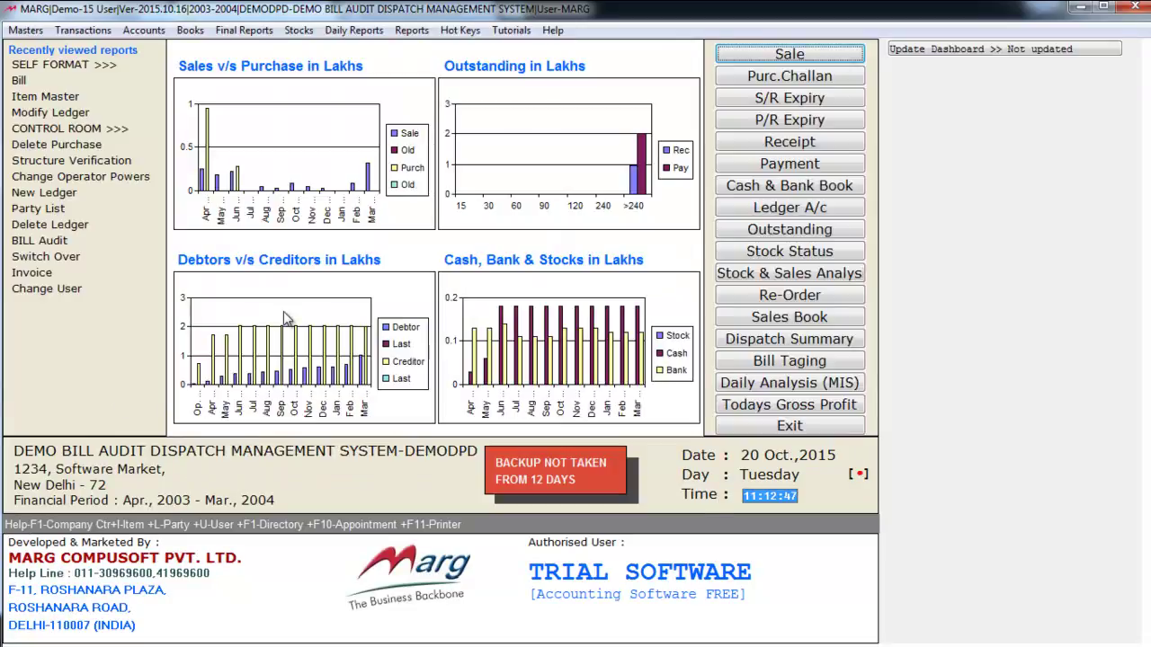
- Search the Item Master for ELDER and open the product ELDERVIT INJ. for modification
key("alt+m")
key("Down")
key("Down")
key("Right")
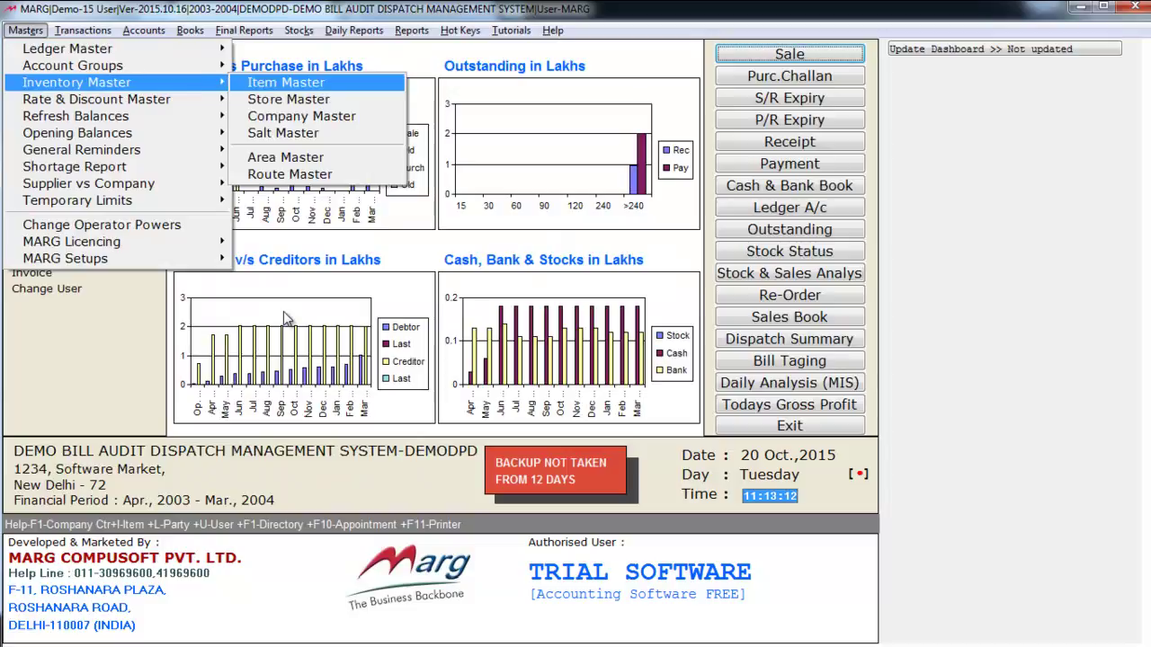
key("Return")
type("ELDER")
key("Down")
key("Down")
key("F3")
key("Return")
key("Return")
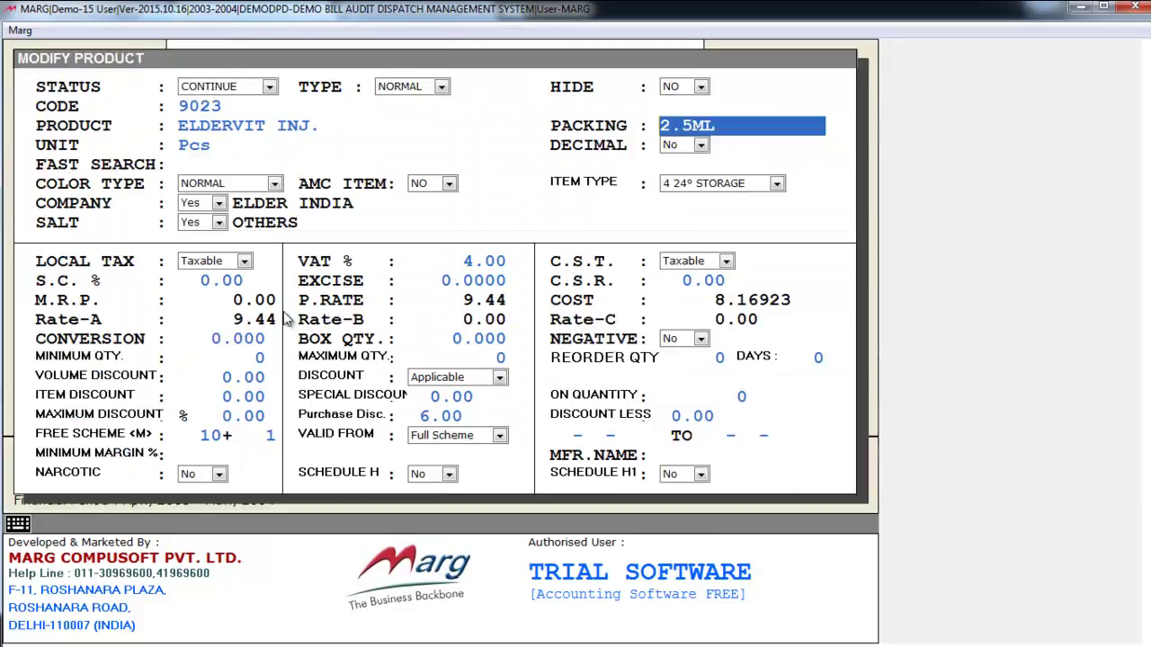
- Check the Item Type choices of ELDERVIT INJ., then leave the Item Master without changing the product
left_click(697, 193)
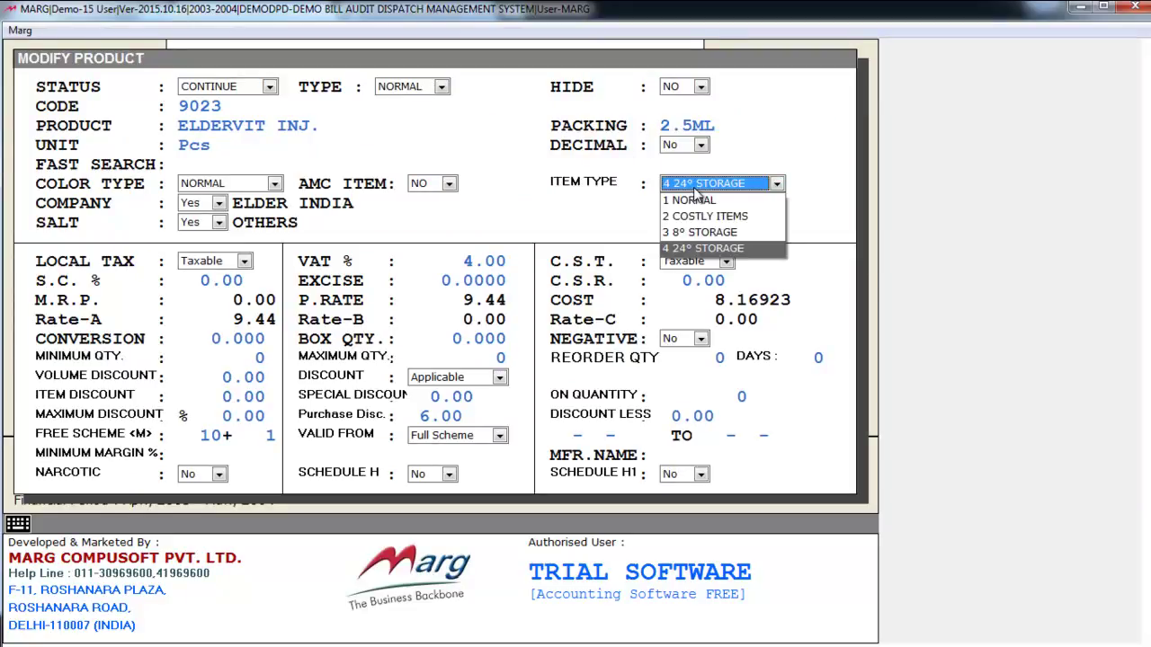
left_click(694, 189)
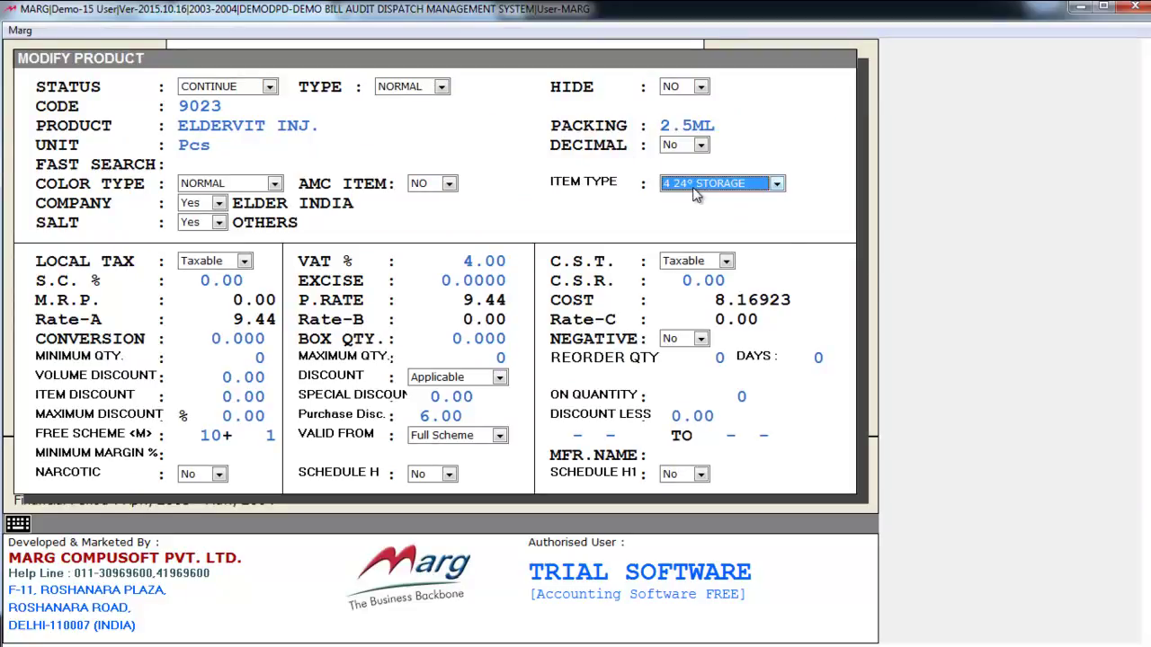
key("Escape")
key("Return")
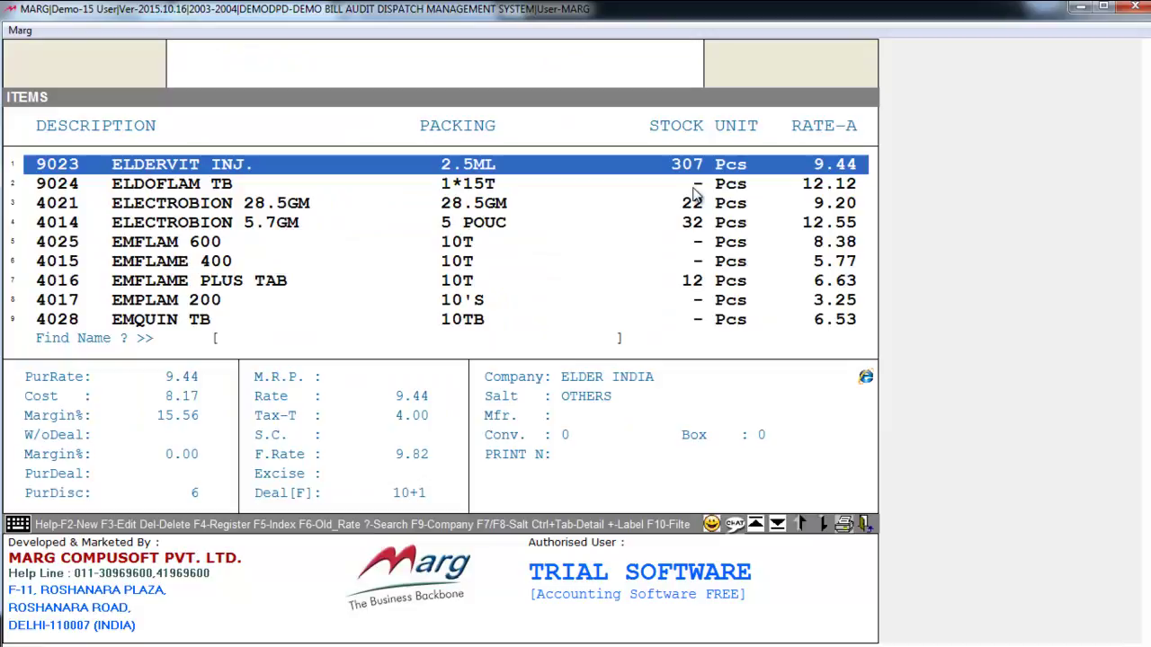
key("Escape")
- Start a new sale bill dated 31-03-2004 for AHUJA MEDICAL CENTRE
key("Return")
key("Return")
key("Return")
key("Return")
key("Return")
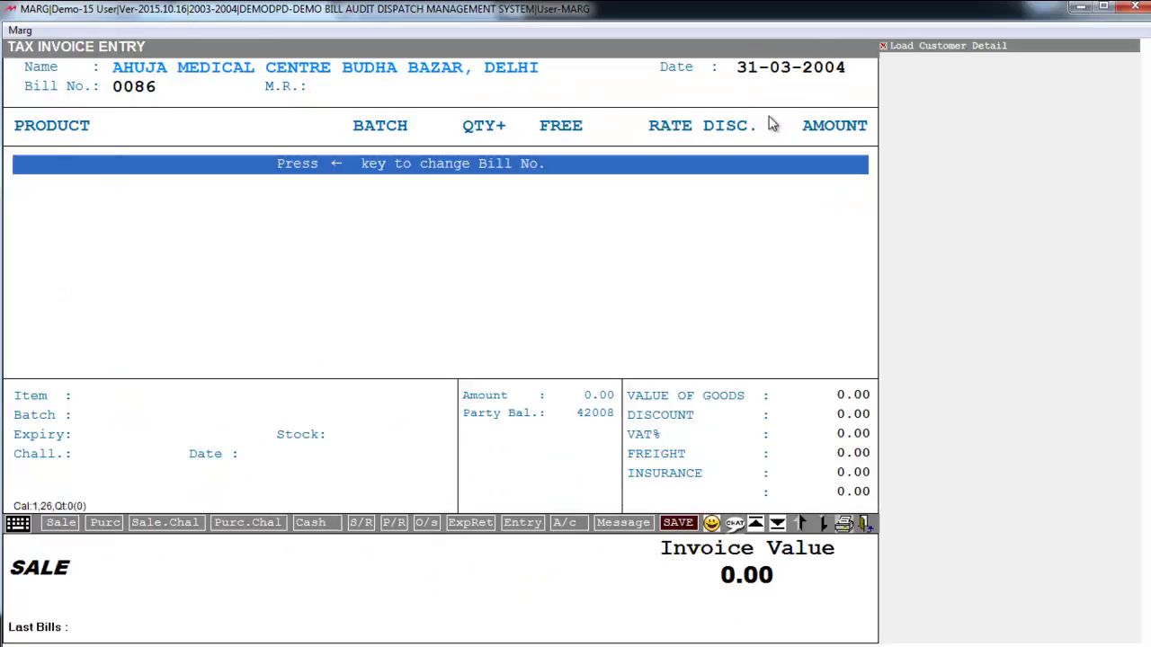
- Add ELDERVIT INJ. 2.5ML from batch 9308 to the bill with quantity 1
key("Return")
type("ELDE")
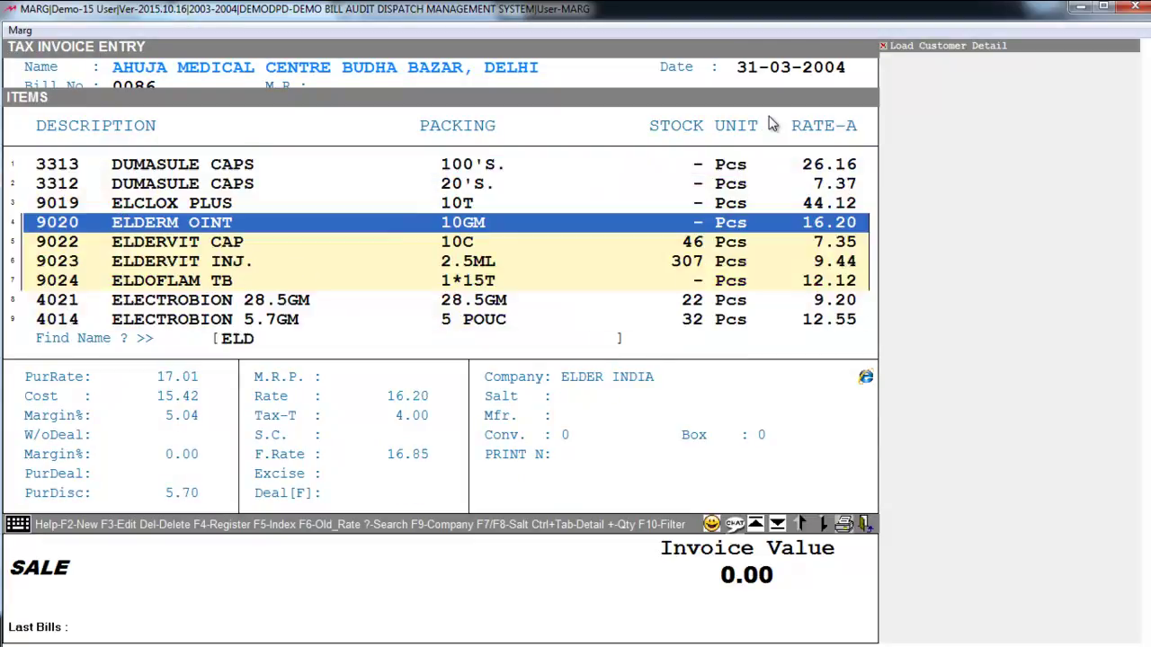
key("Down")
key("Down")
key("Return")
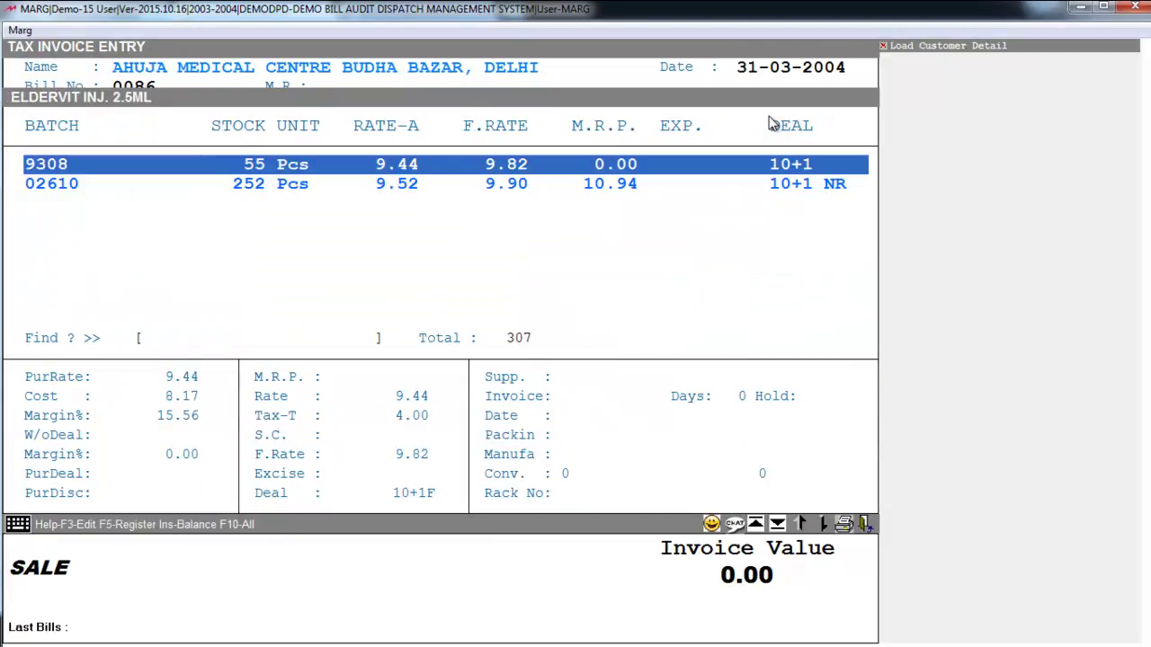
key("Return")
type("1")
key("Return")
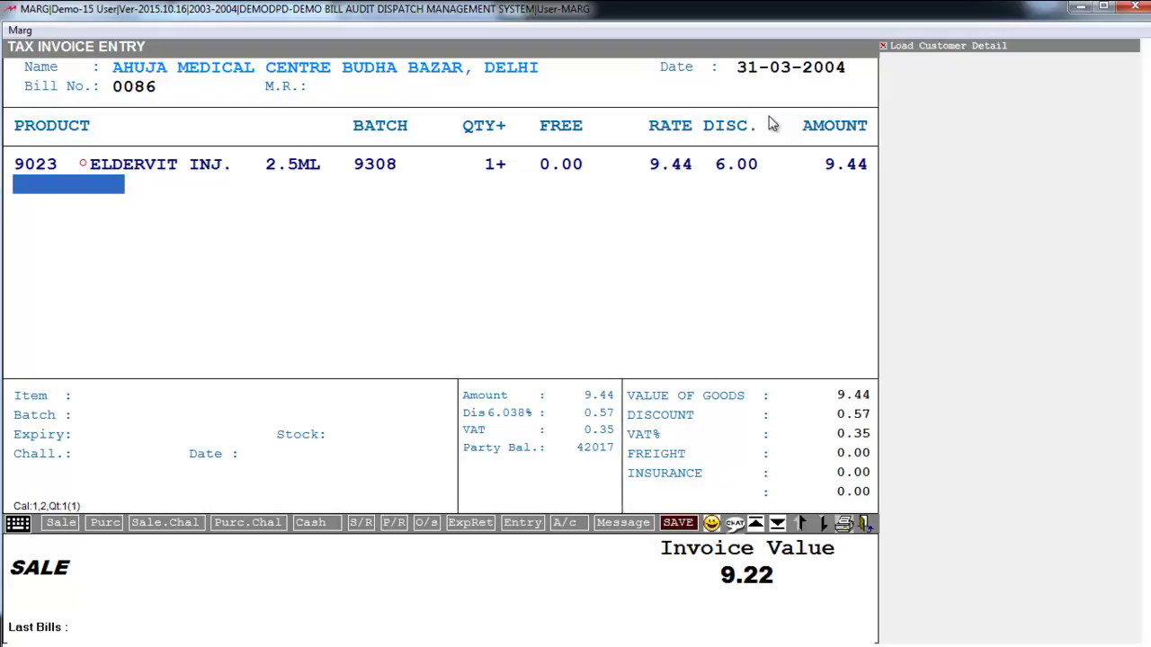
- Save the bill, view its print preview in format 99-SS, and return to the main screen
key("ctrl+w")
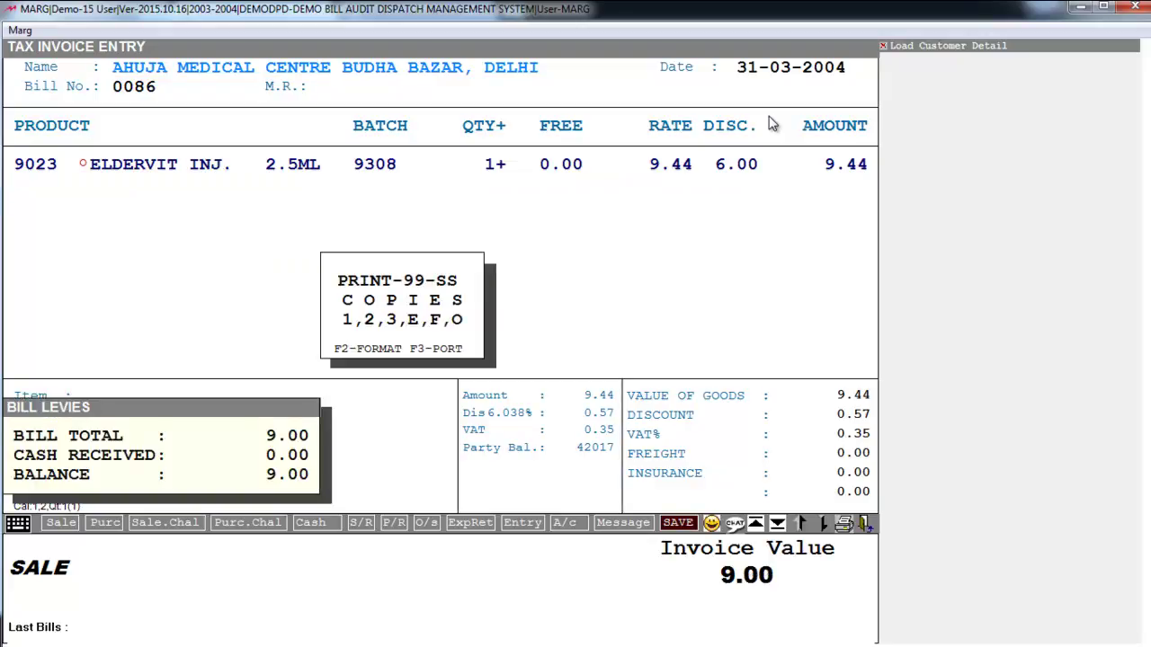
key("o")
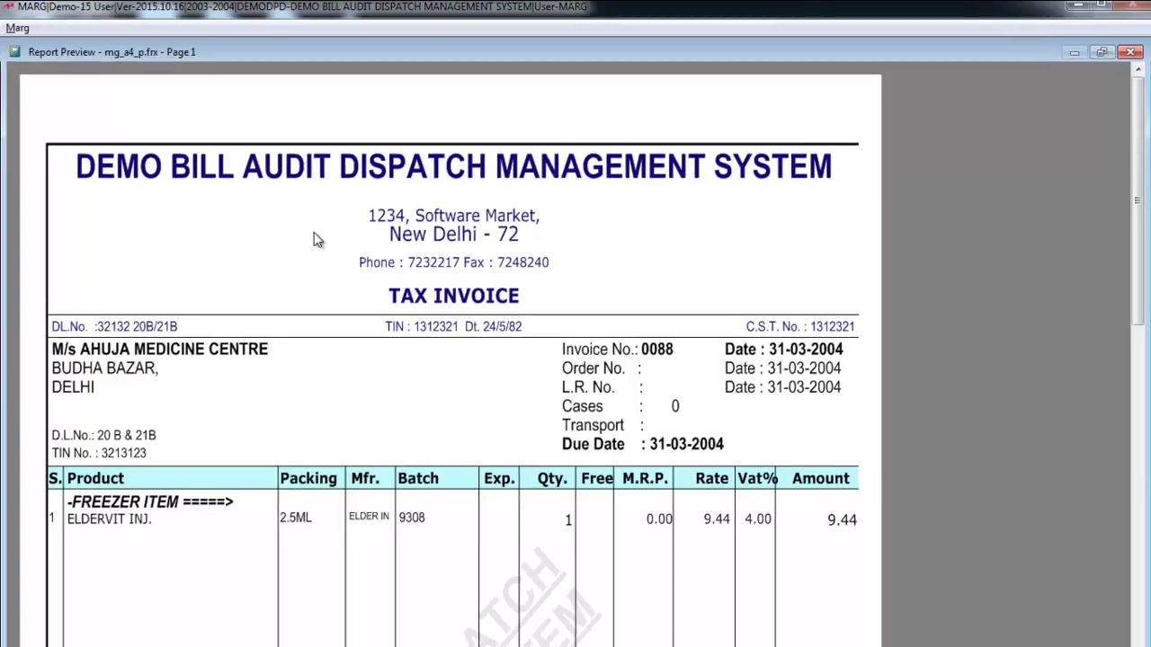
key("Escape")
key("Escape")
key("Escape")
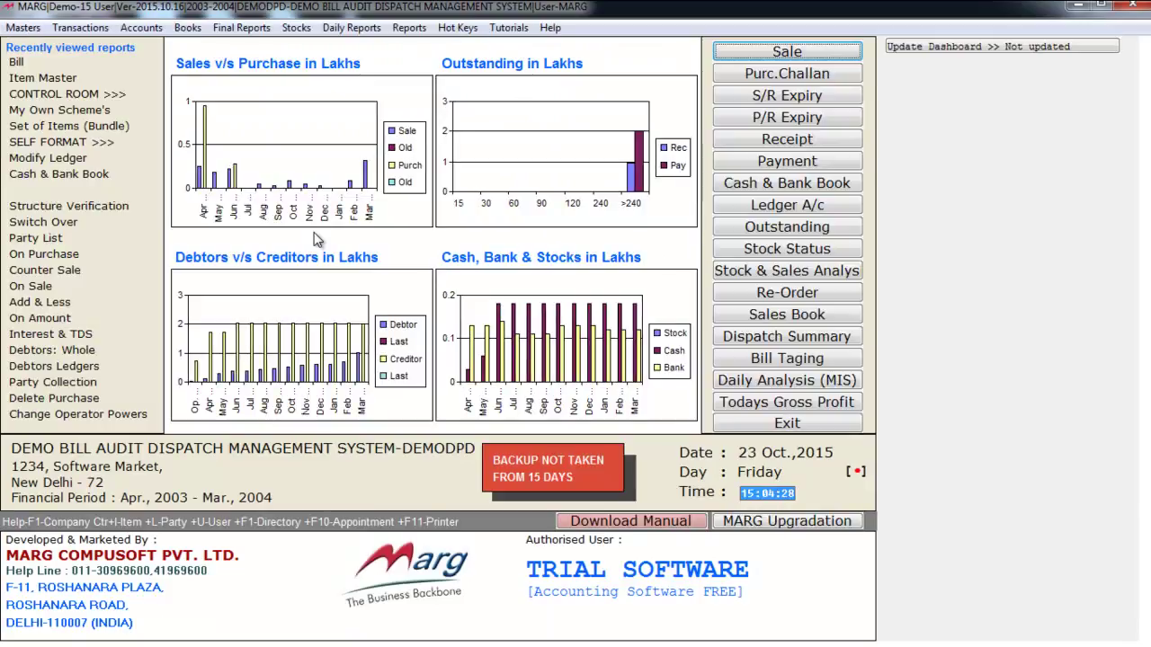
- Open the product ELDERVIT INJ. for modification from the Item Master
key("alt+m")
key("Down")
key("Down")
key("Right")
key("Return")
key("Return")
key("Return")
key("Return")
key("Return")
key("Return")
key("Return")
key("Return")
key("Return")
key("Return")
key("Return")
key("Return")
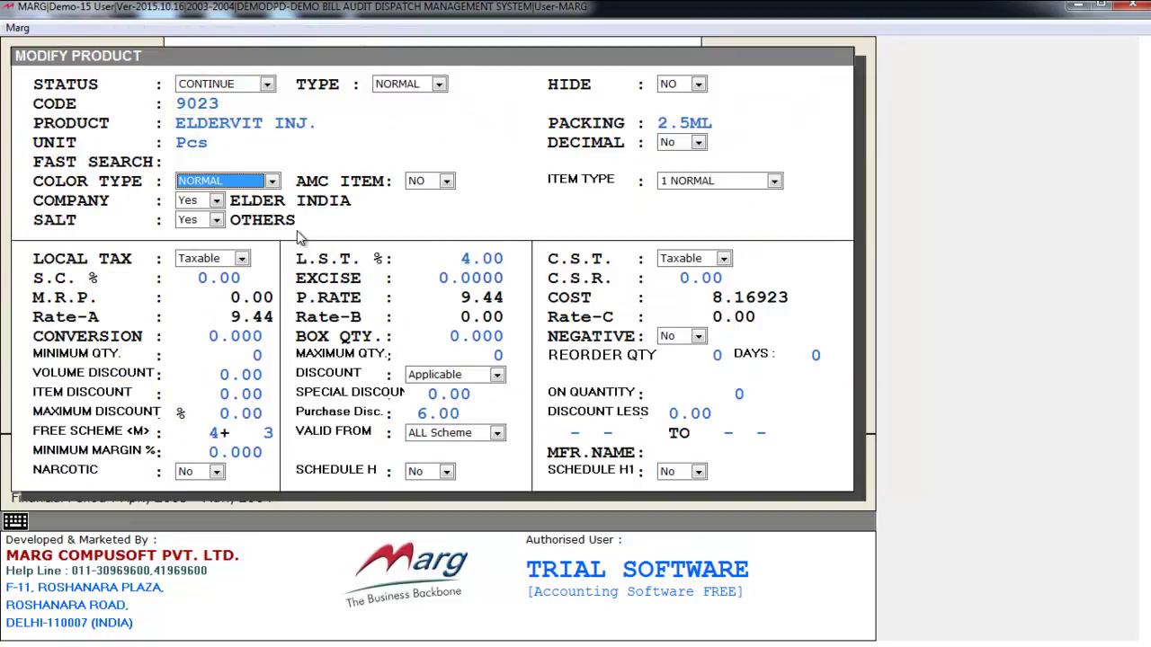
- Examine the Item Type options of ELDERVIT INJ. and exit the product without saving
key("space")
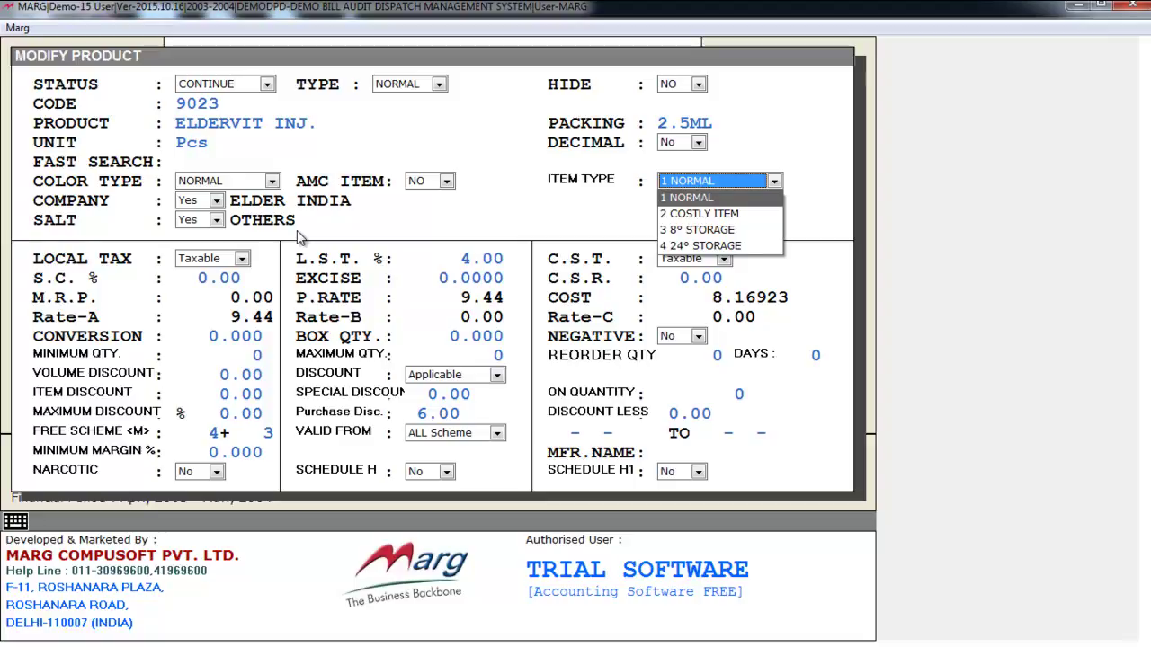
left_click(745, 180)
left_click(743, 179)
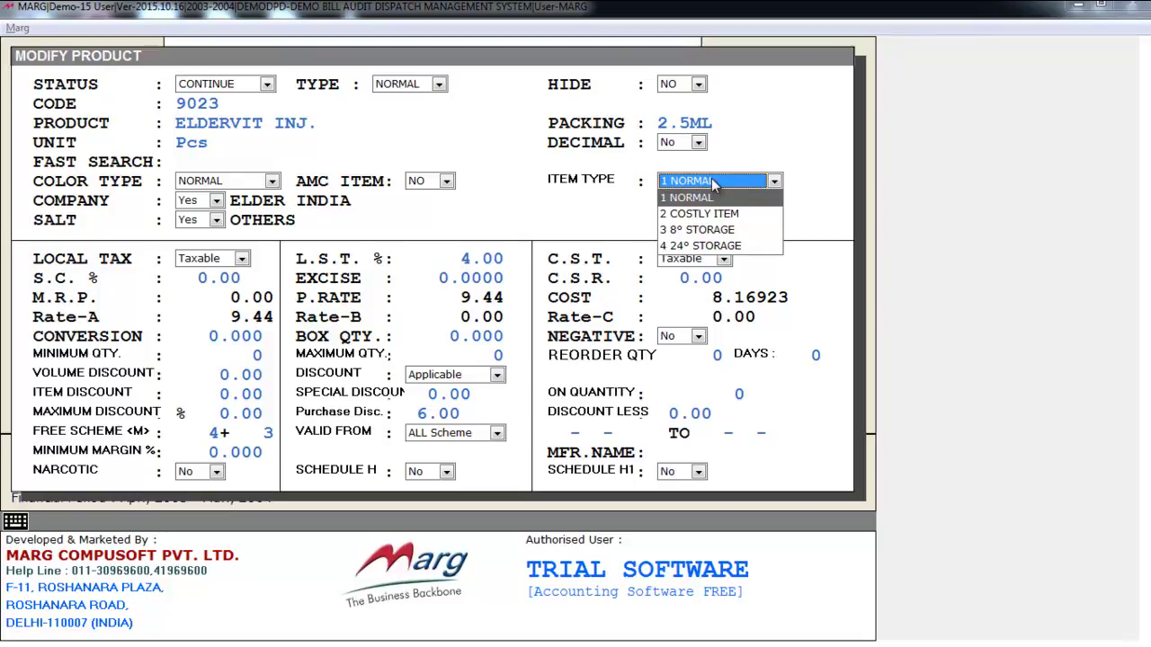
key("Return")
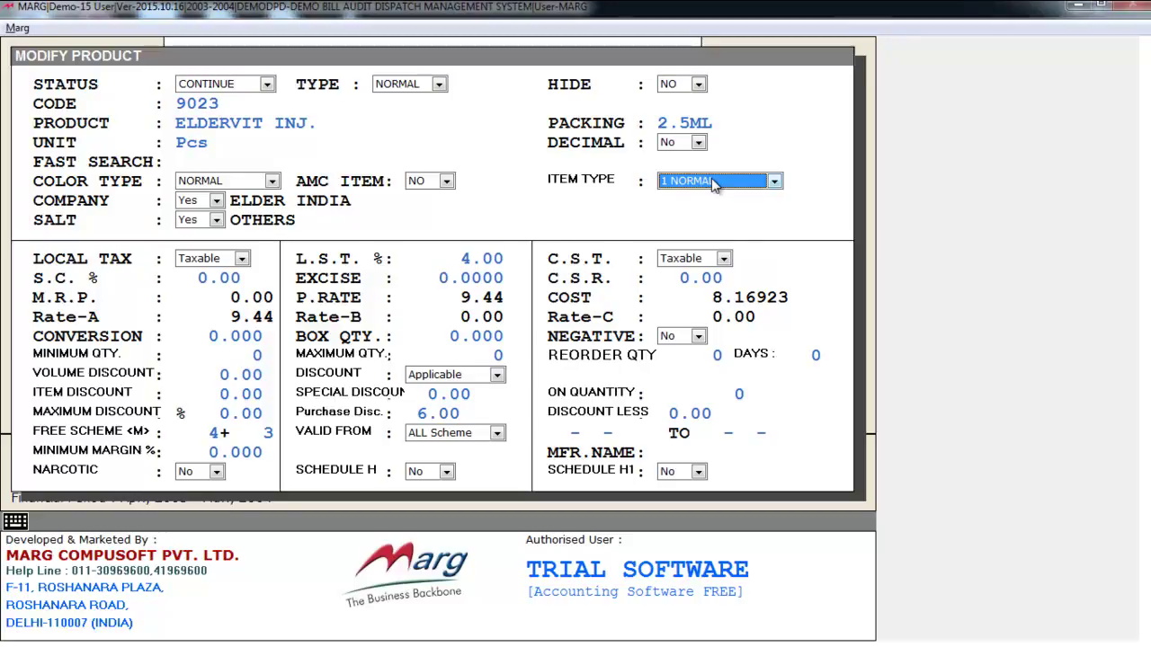
key("Escape")
key("Right")
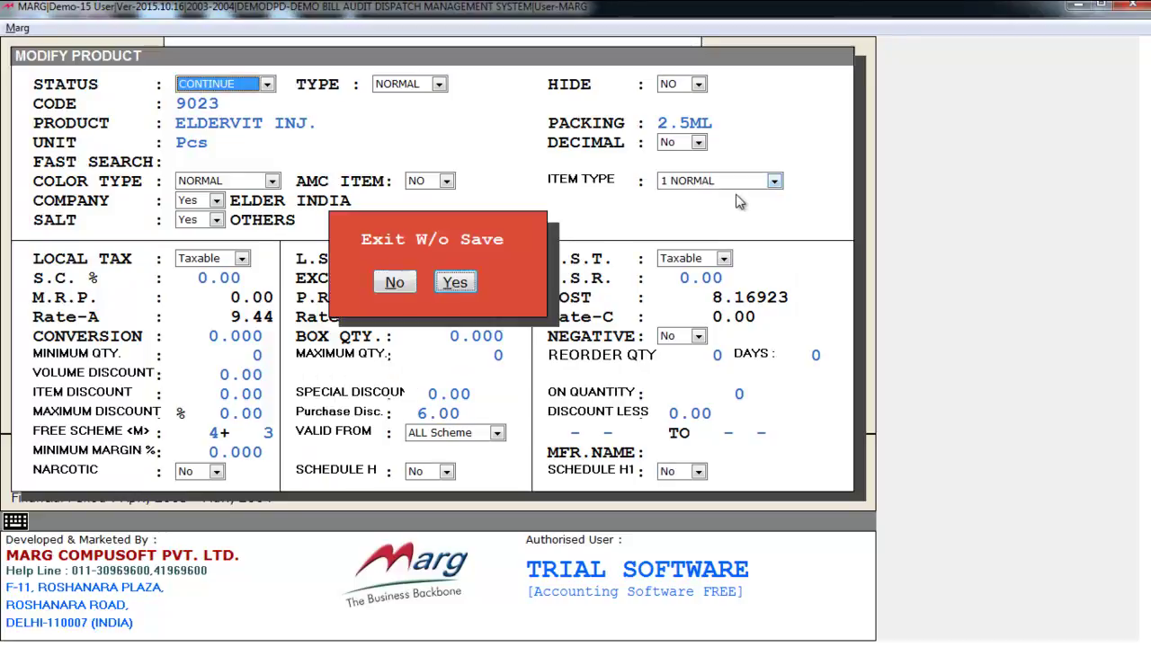
key("Return")
key("Escape")
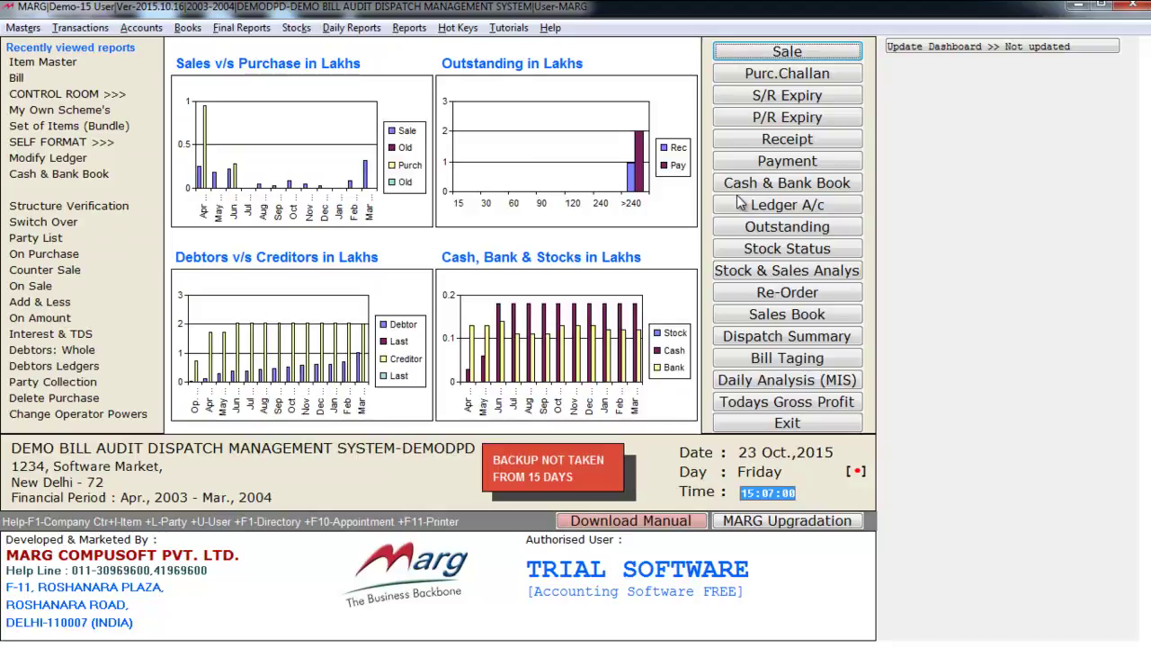
- Open the Control Room and search all settings for HEADING
key("alt+m")
key("Up")
key("Right")
key("Return")
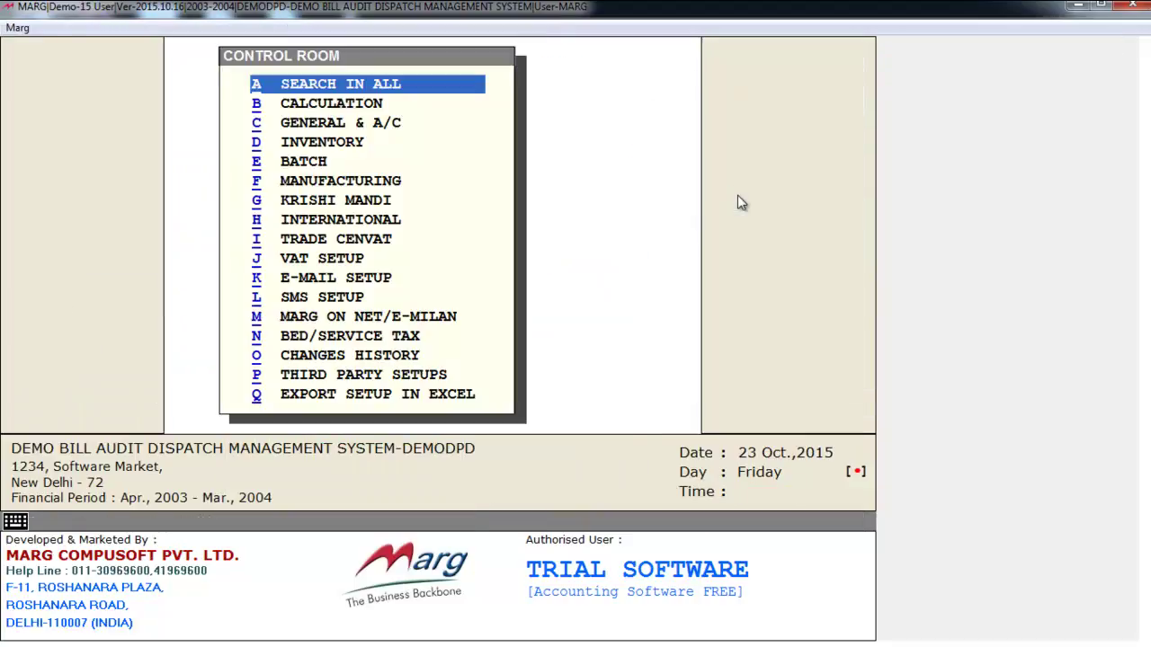
key("Return")
type("HEADING")
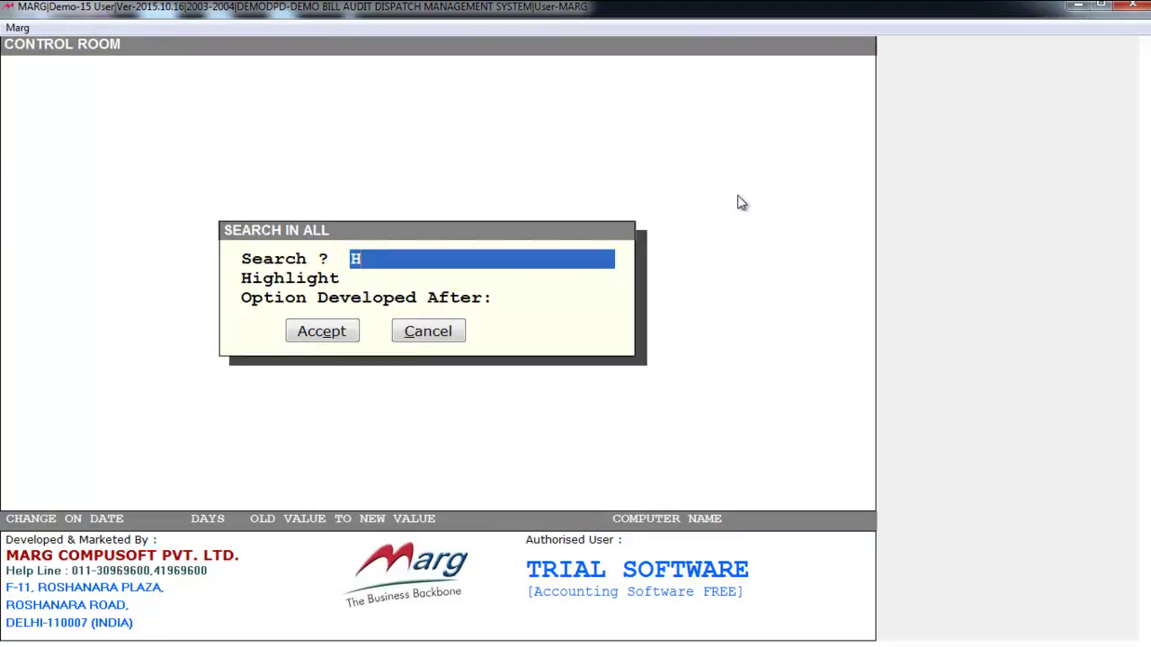
key("Return")
key("Return")
key("Return")
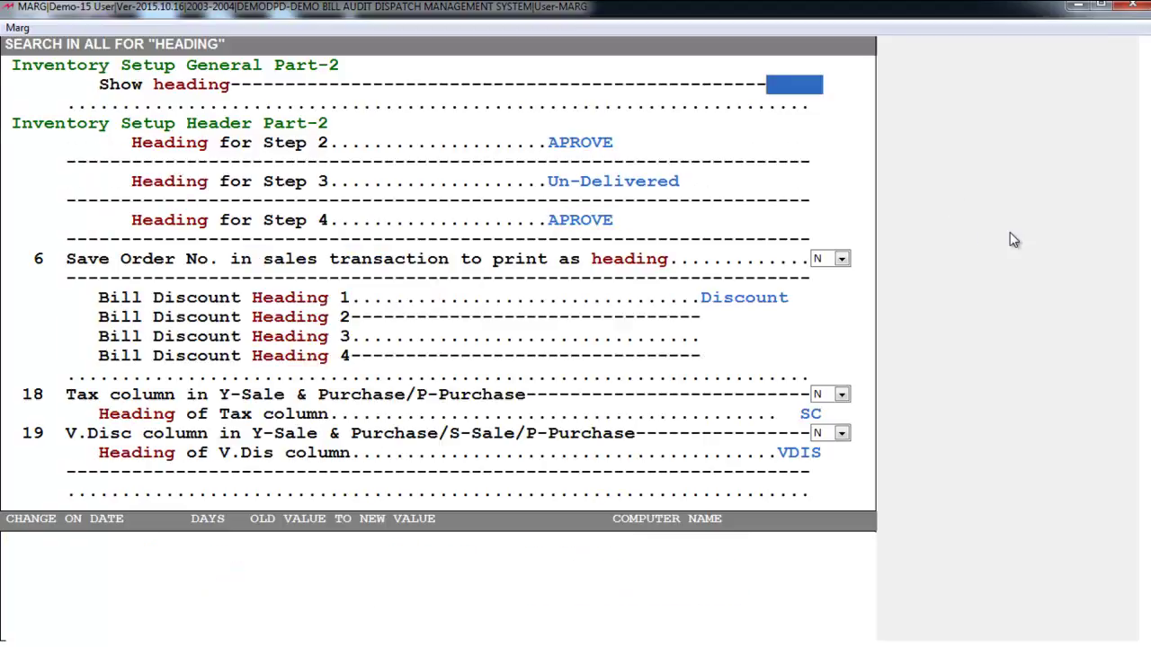
- Set the Item Type Costly Item Heading to FREEZER ITEMS and leave the Control Room
key("Page_Down")
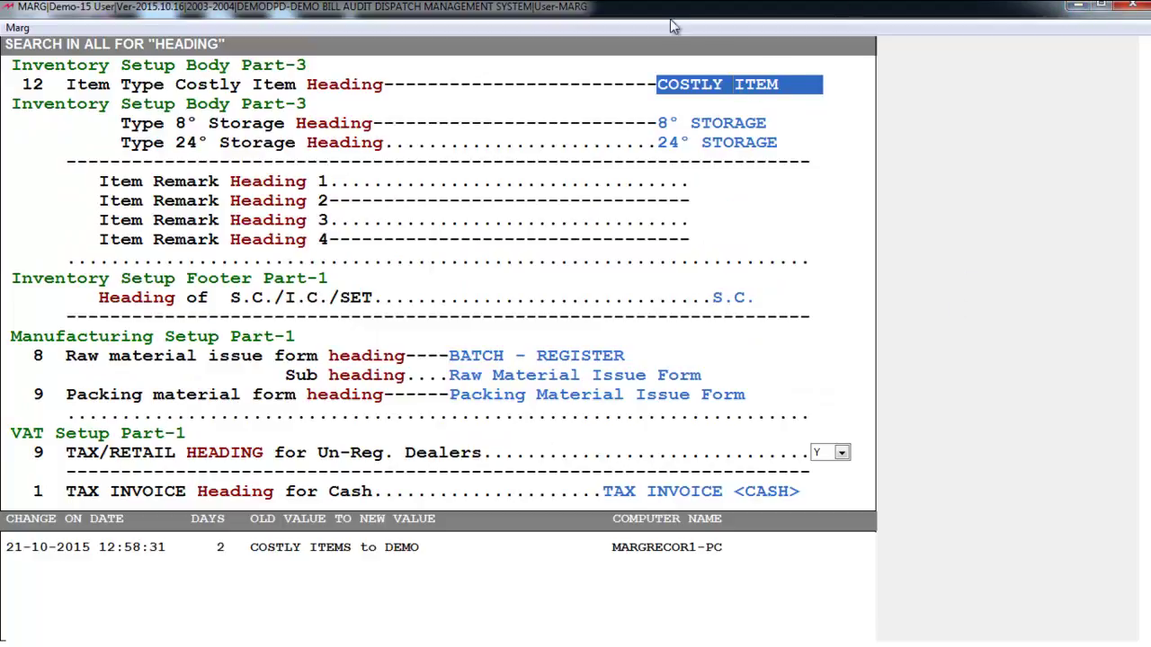
left_click_drag(798, 88, 694, 88)
left_click(794, 93)
left_click_drag(791, 89, 563, 85)
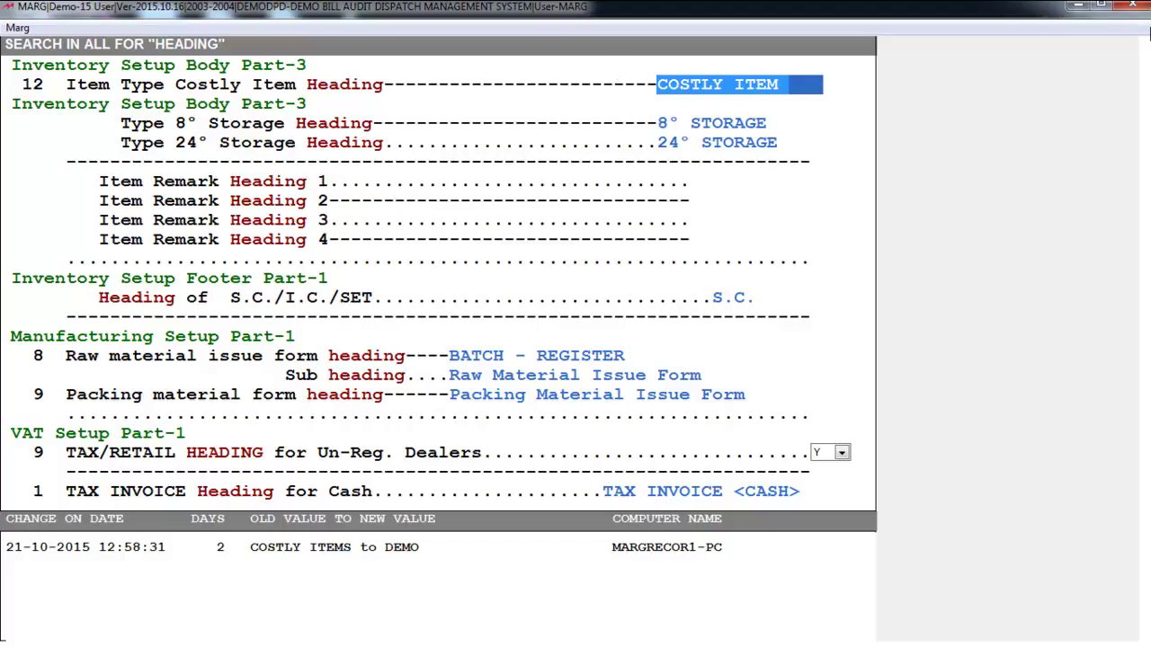
type("FREEZER ITEMS")
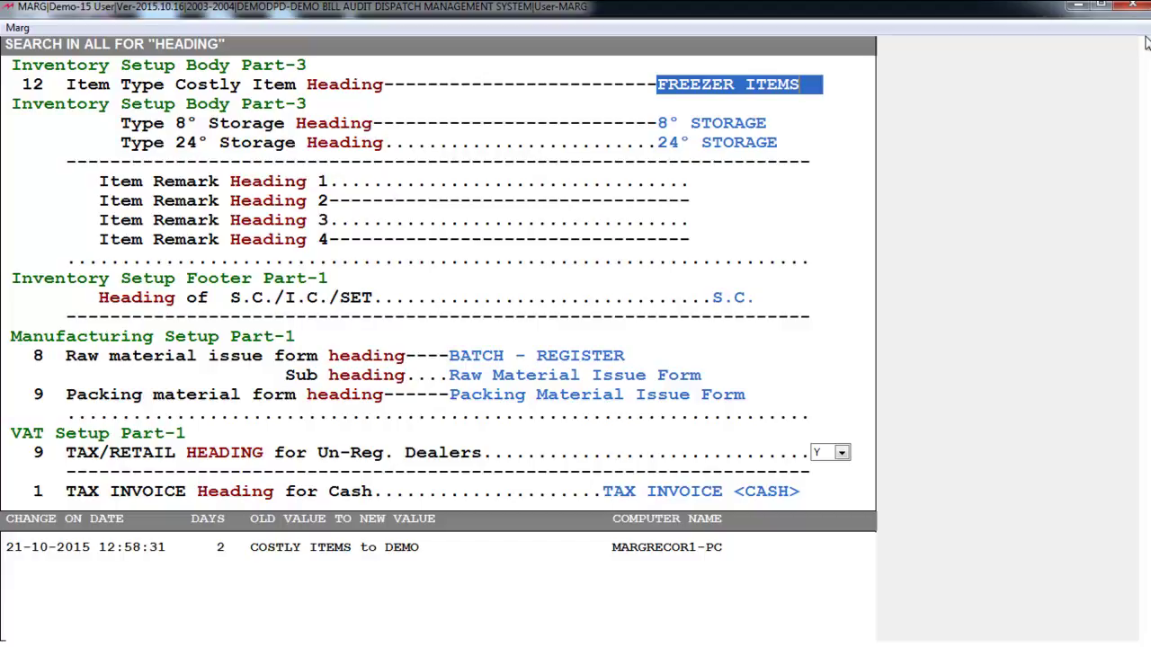
key("Escape")
key("Right")
key("Return")
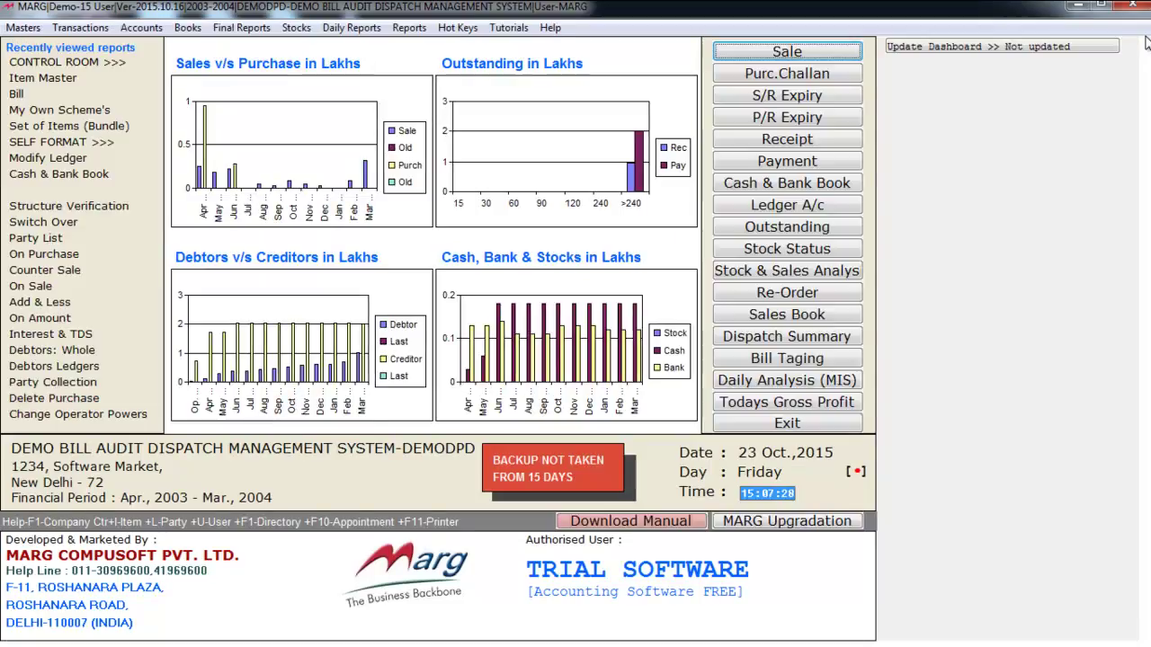
- Open the product ACNEDERM LOT for modification from the Item Master
key("alt+m")
key("Down")
key("Down")
key("Right")
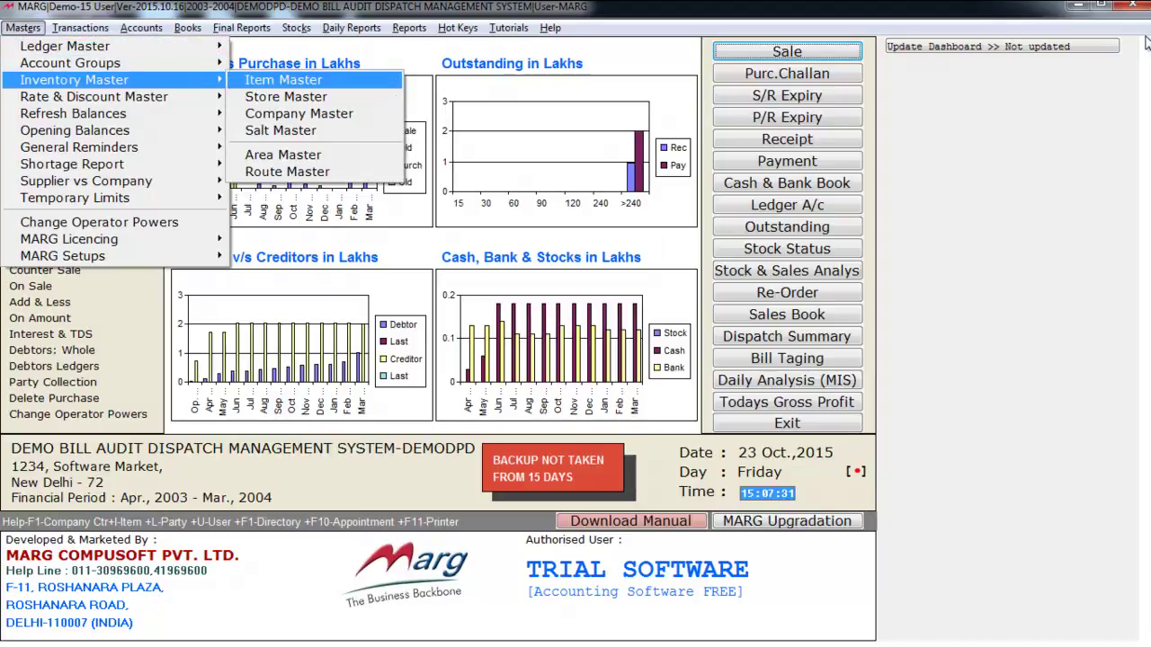
key("Return")
key("Down")
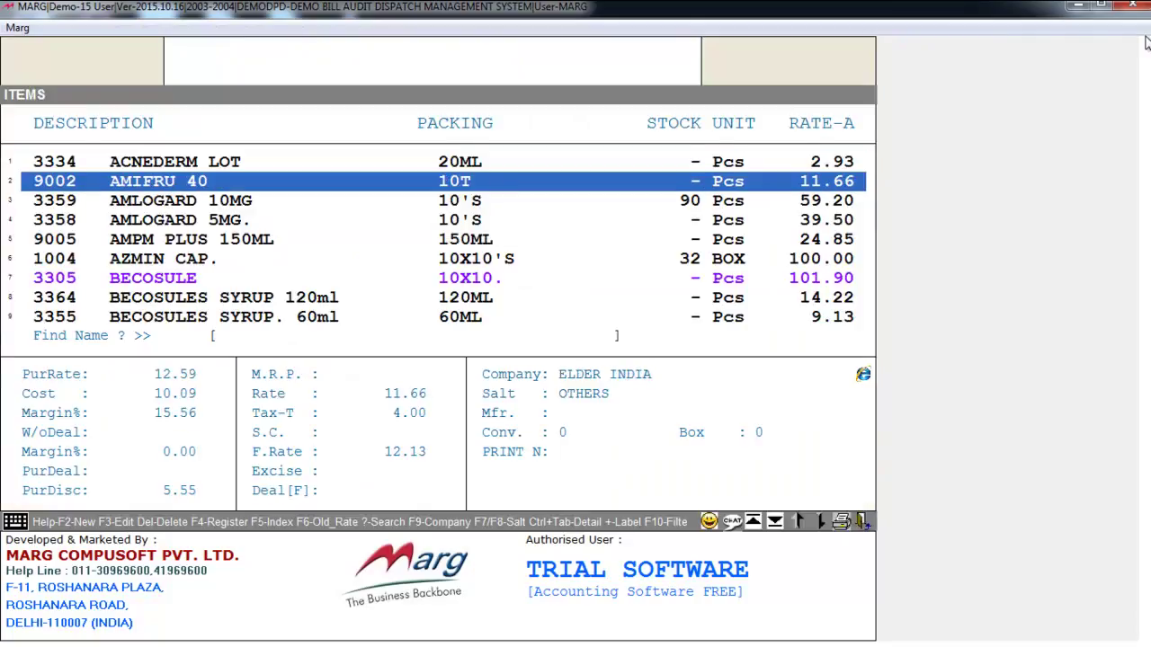
key("F3")
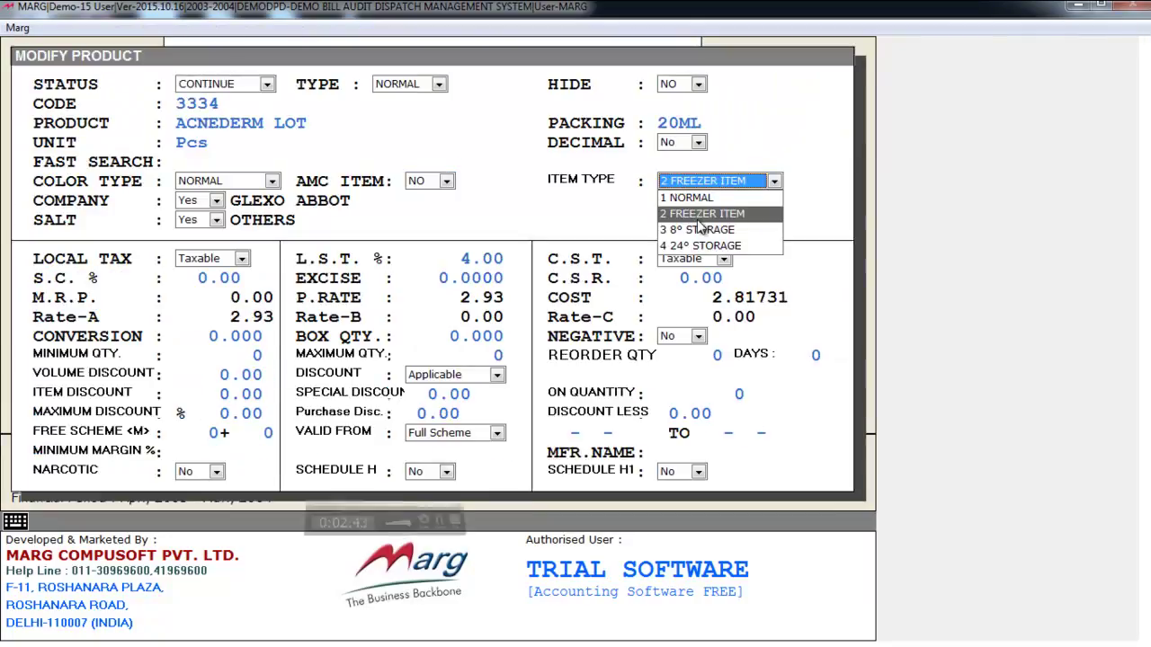
- Examine the Item Type options of ACNEDERM LOT, then exit the product without saving and leave the Item Master
key("Up")
key("Down")
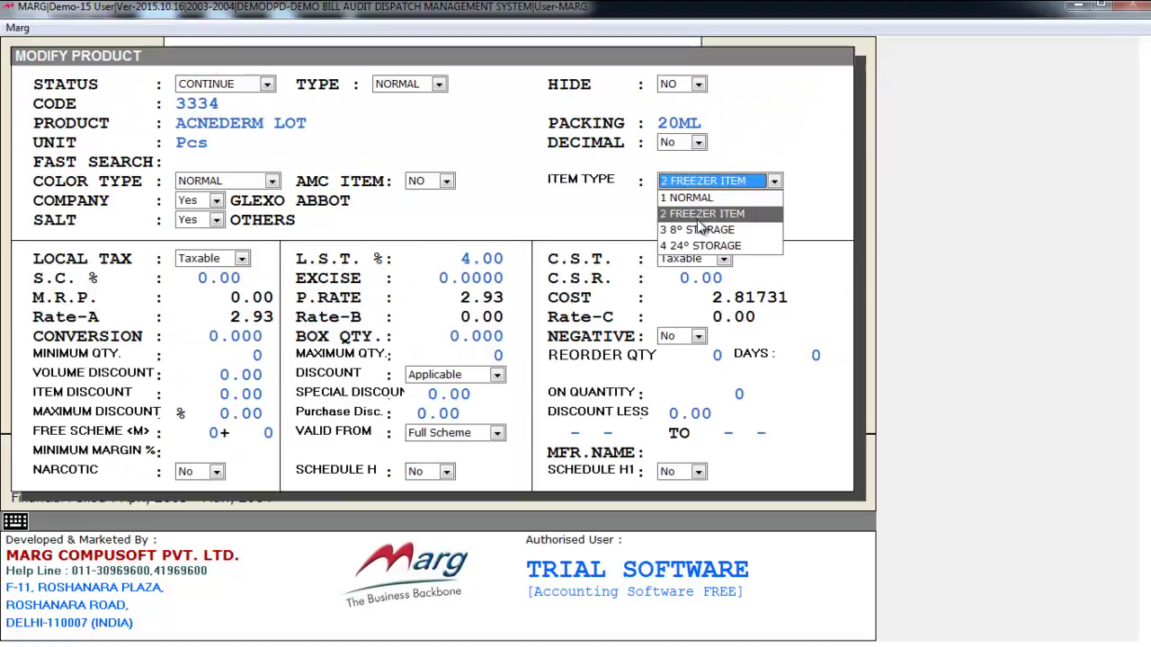
key("Escape")
key("Escape")
key("Escape")
key("Escape")
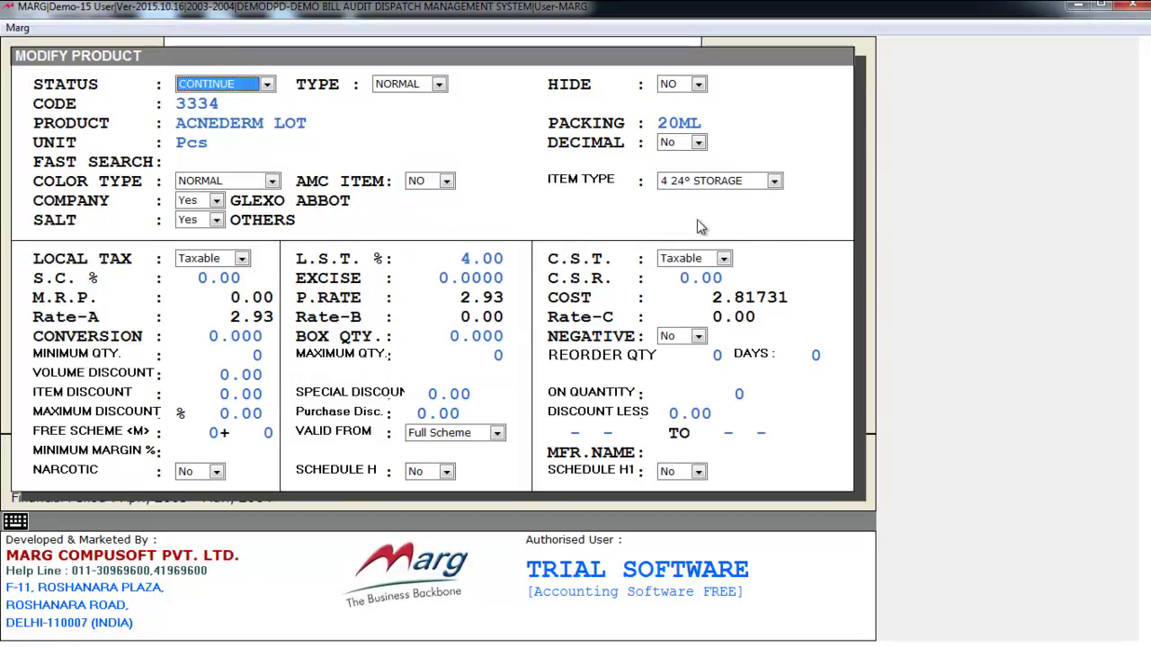
key("Right")
key("Return")
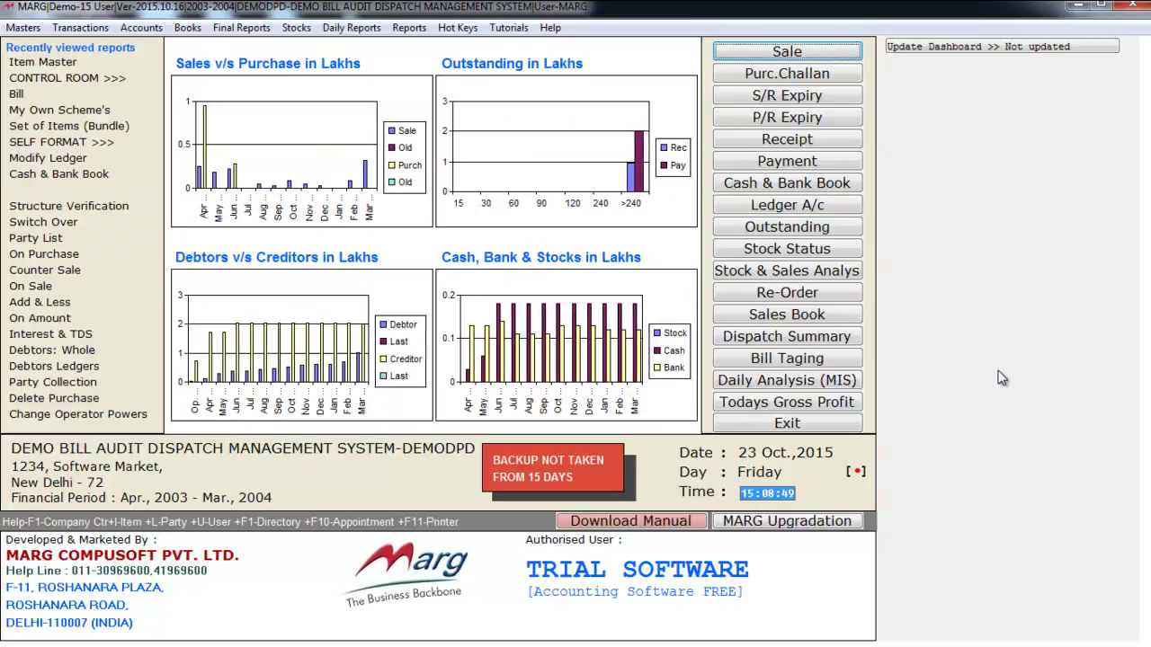